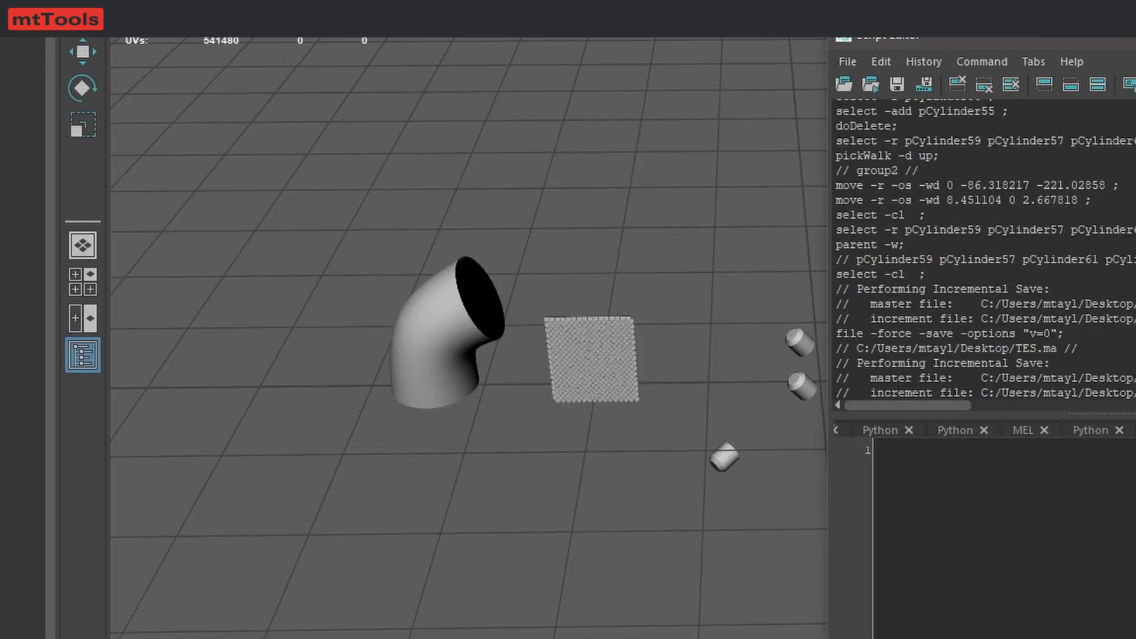
Step: Run the Python script that imports mtTools and starts its UI and shelf, then clear the Script Editor out of the view
text(import importlib import sys import os  sys.path.append(os.environ['USERPROFILE'] + '/Documents/maya/scripts/mtTools/') import mtTools.mtTools as mtTools importlib.reload(mtTools) mtTools.showUI() mtTools.shelf.Start() #Remove this line if you don't want the shelf)
key(ctrl+a)
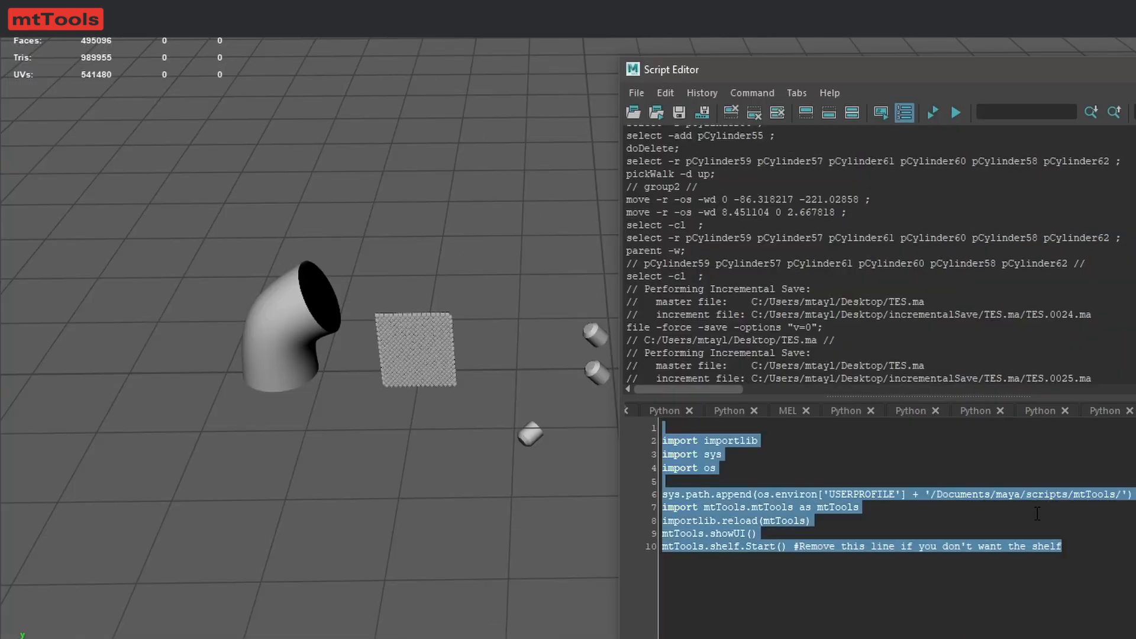
click(955, 111)
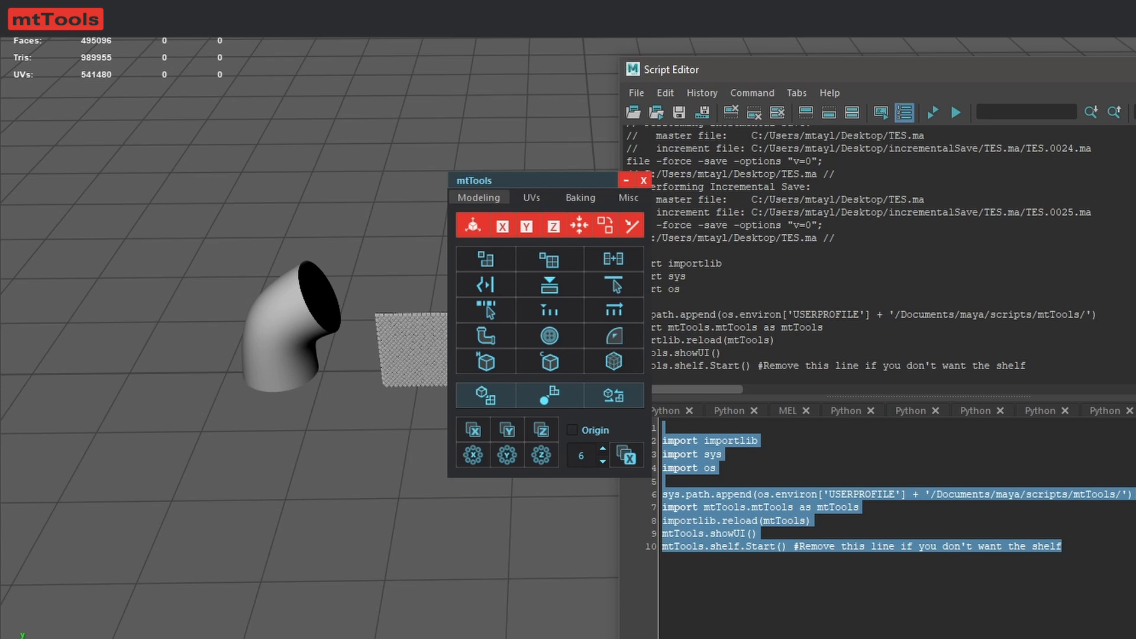
click(1134, 69)
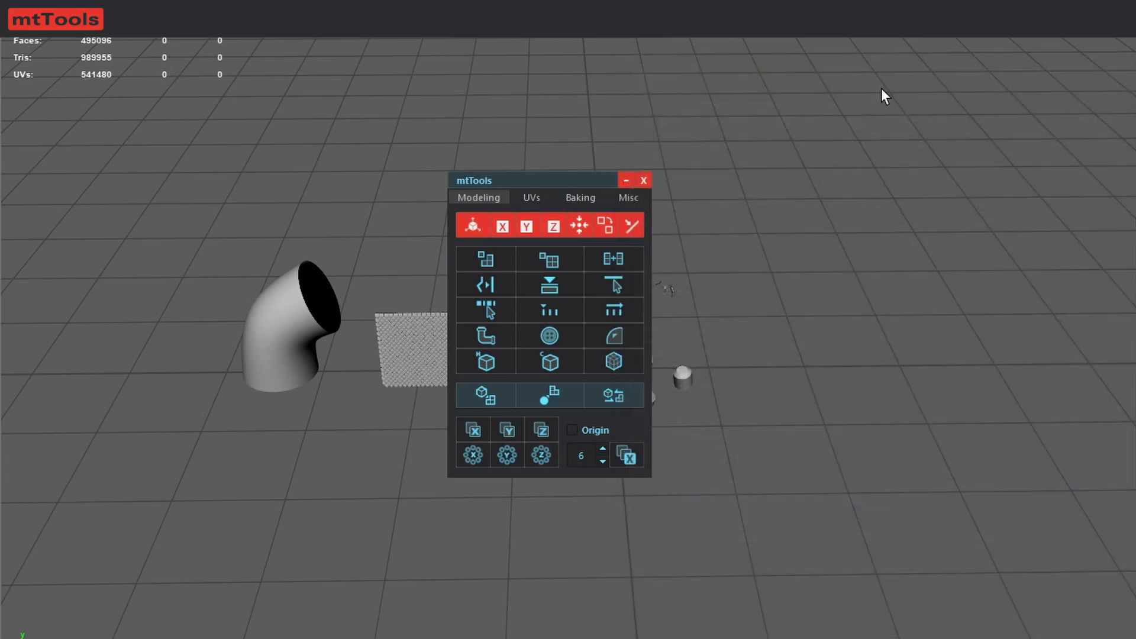
drag(578, 180, 167, 170)
Step: Select the lone cylinder lying in front of the others and activate the Move tool
scroll(672, 361, up, 5)
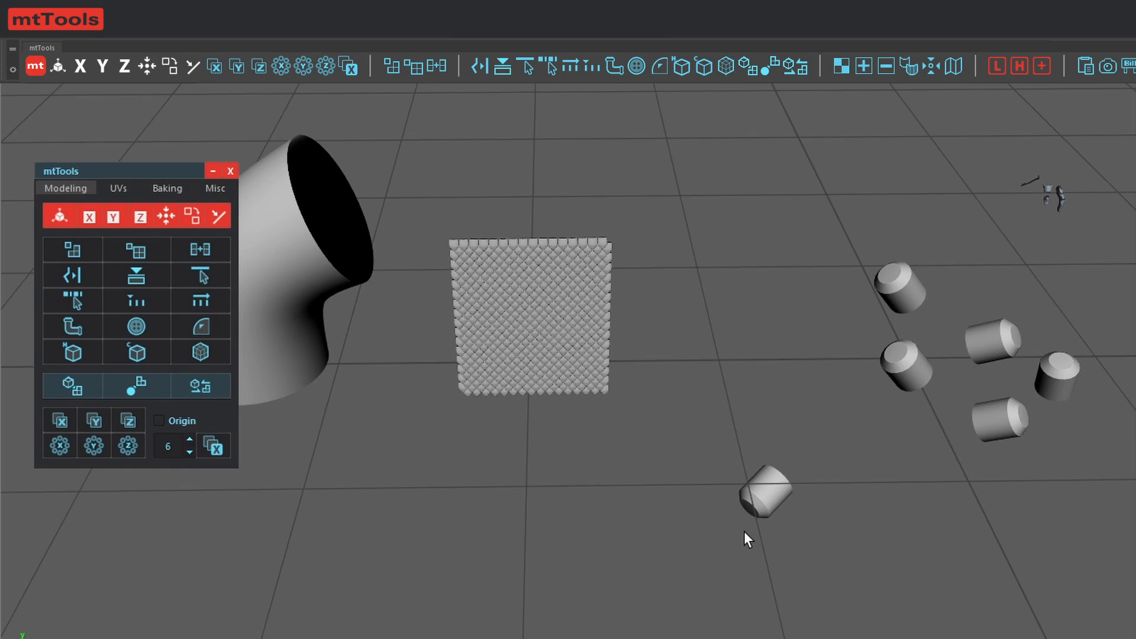
click(766, 498)
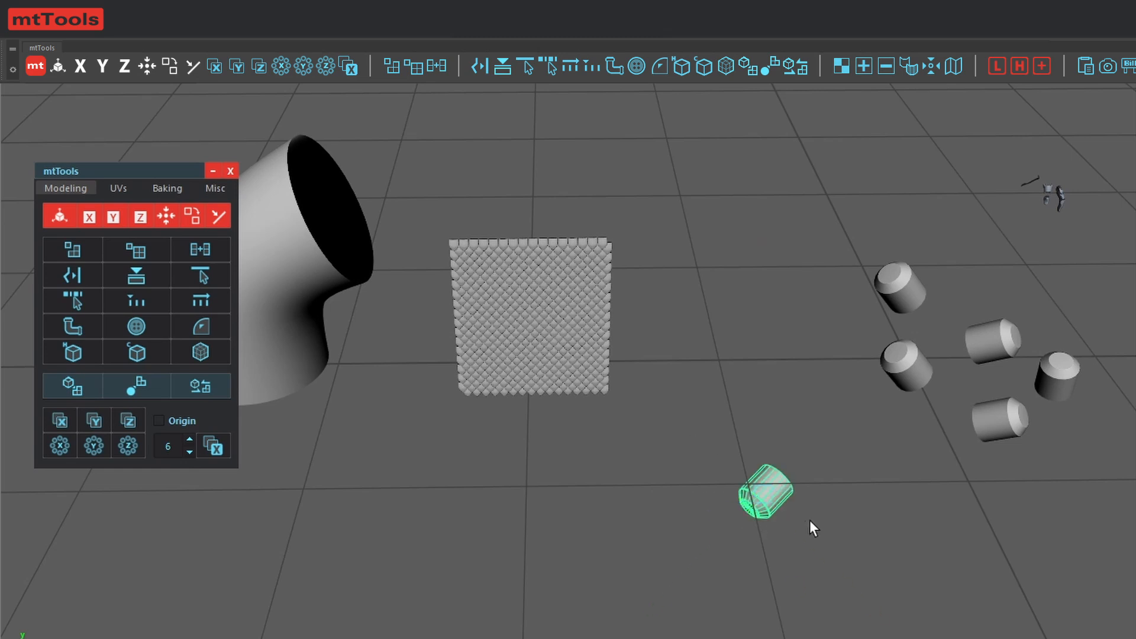
key(w)
alt+drag(822, 524, 792, 522)
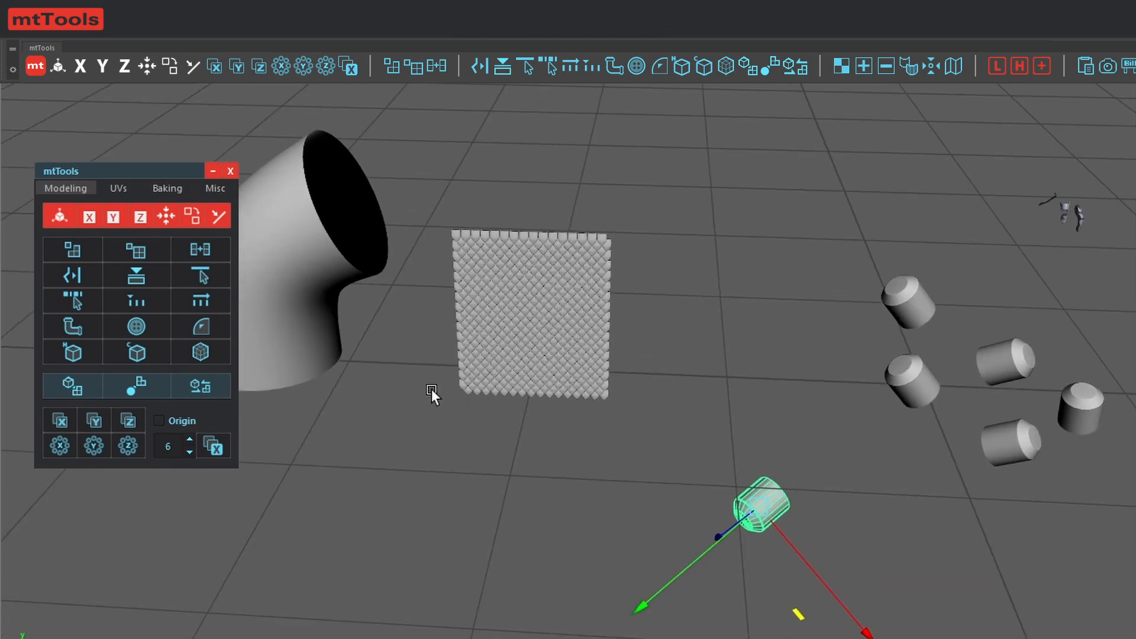
Step: Try moving the selected cylinder's pivot to the world origin with mtTools
click(61, 215)
click(762, 485)
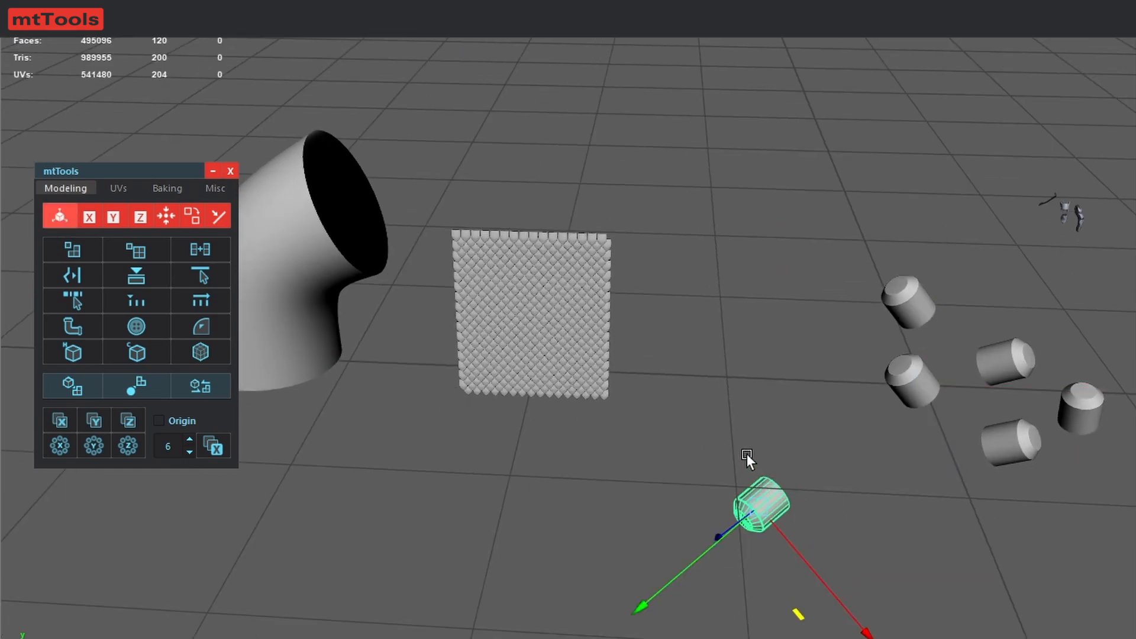
alt+drag(747, 454, 439, 458)
click(439, 458)
key(ctrl+z)
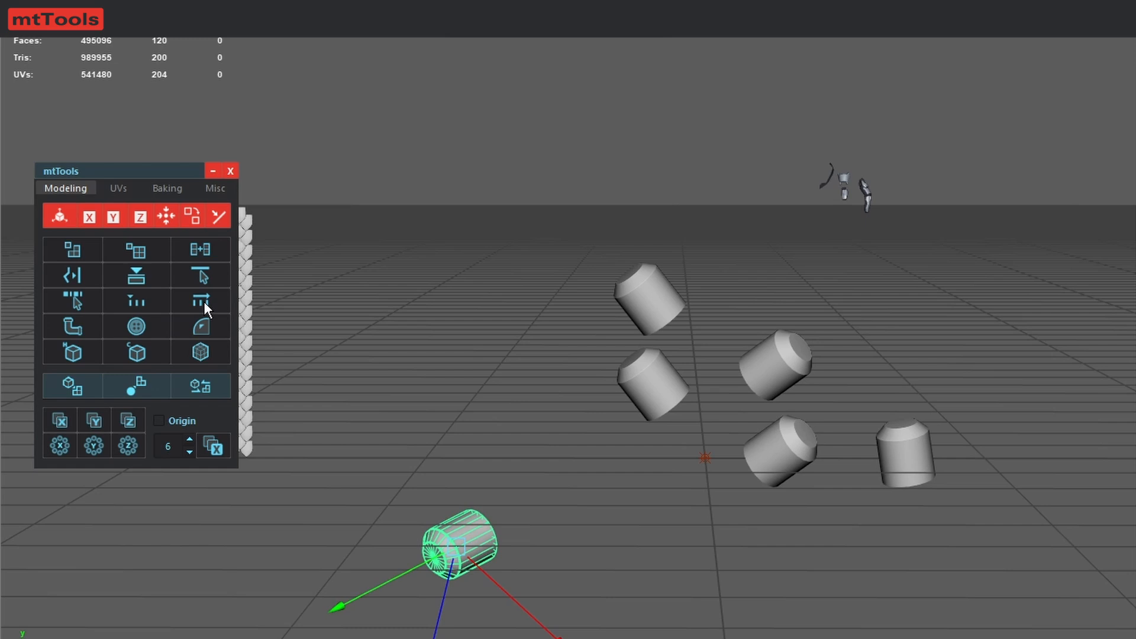
Step: Try zeroing the cylinder's pivot on the X, Y and Z axes, one axis at a time, undoing each attempt
click(99, 218)
alt+drag(548, 331, 556, 387)
alt+middle_drag(459, 374, 473, 340)
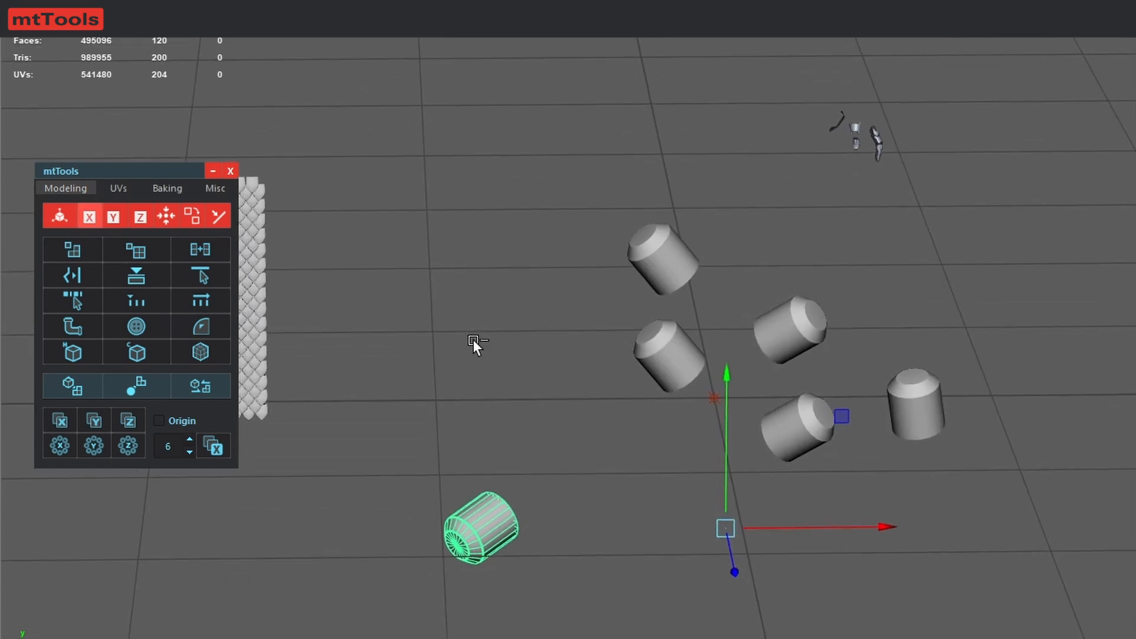
key(ctrl+z)
alt+drag(480, 327, 510, 428)
click(115, 217)
key(ctrl+z)
click(145, 217)
key(ctrl+z)
Step: Shift the front cylinder's pivot along its X axis and center it back on the object with mtTools
key(ctrl+d)
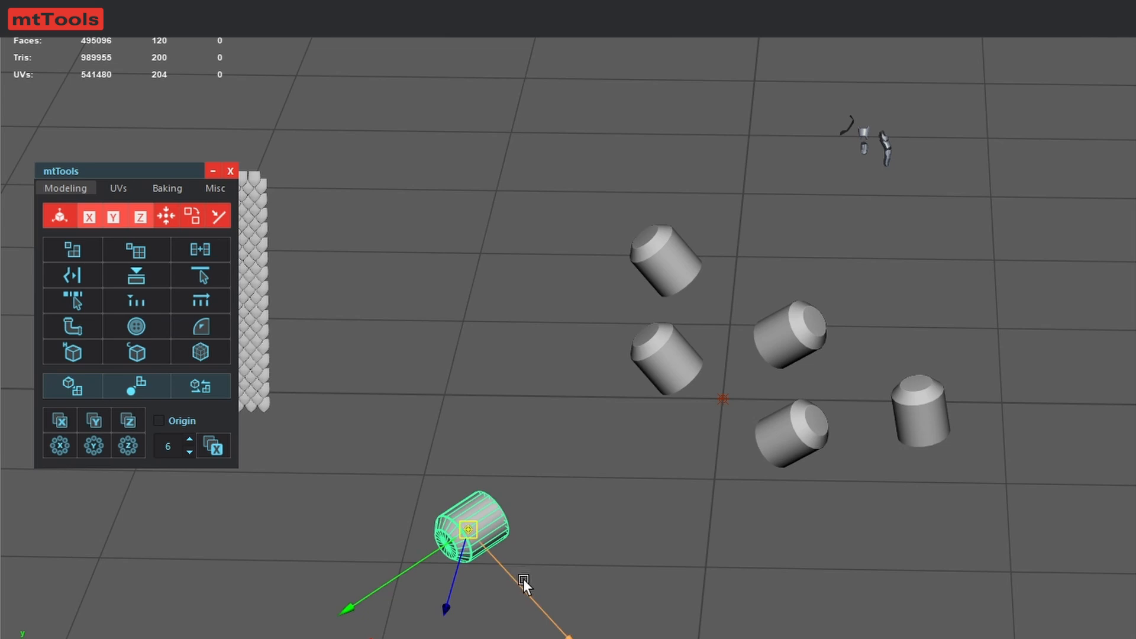
drag(523, 579, 617, 638)
alt+middle_drag(529, 457, 586, 348)
click(165, 209)
alt+right_drag(516, 350, 570, 354)
alt+right_drag(638, 360, 618, 334)
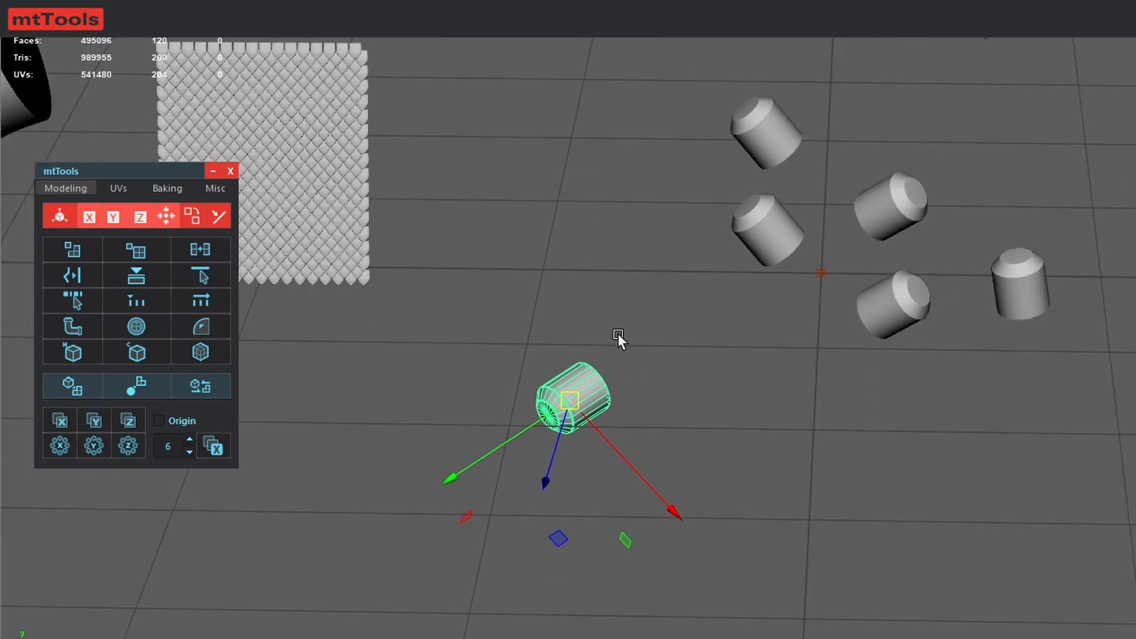
Step: Copy the front cylinder's pivot placement and orientation to the other five cylinders
alt+middle_drag(654, 313, 623, 349)
click(709, 254)
click(835, 247)
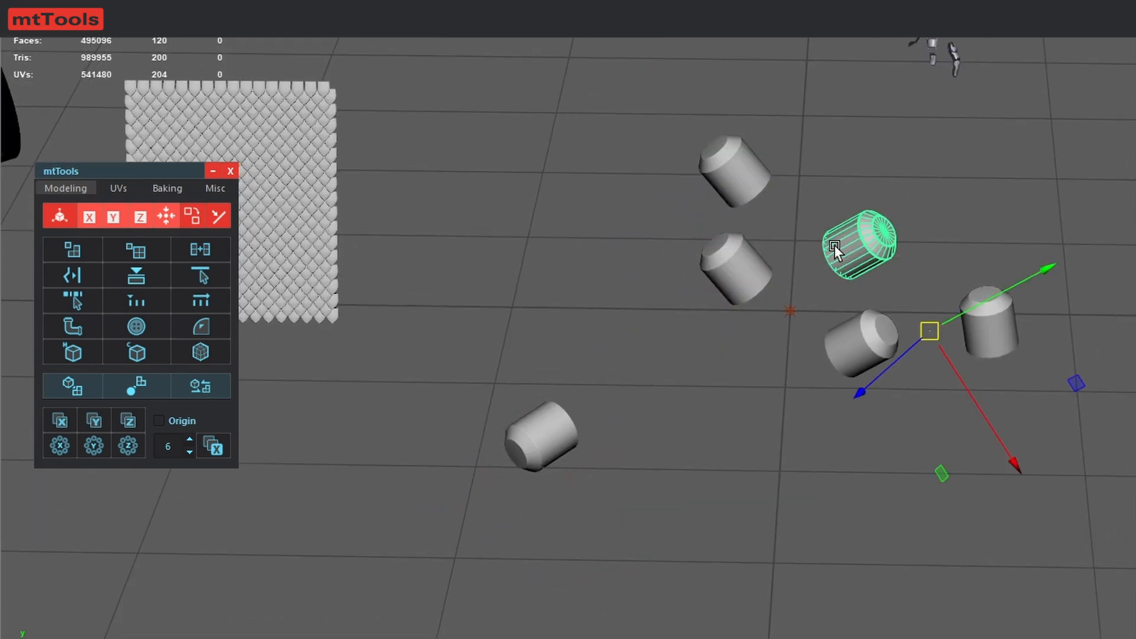
shift+click(859, 354)
click(1006, 338)
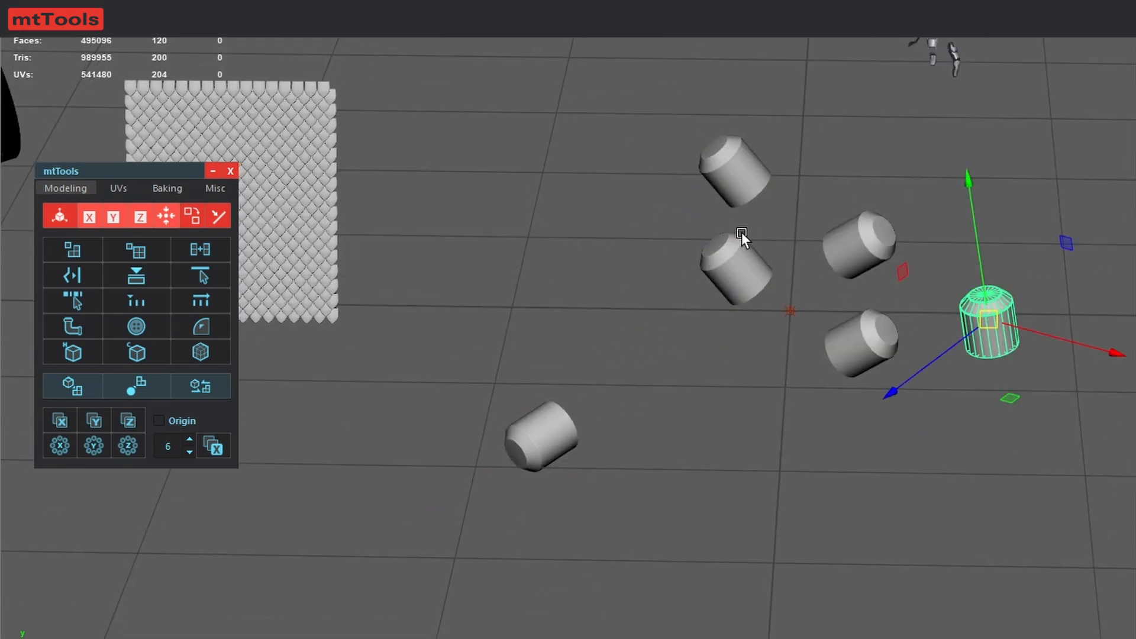
click(731, 254)
click(730, 172)
drag(440, 424, 495, 379)
drag(480, 492, 586, 332)
shift+drag(661, 483, 1040, 128)
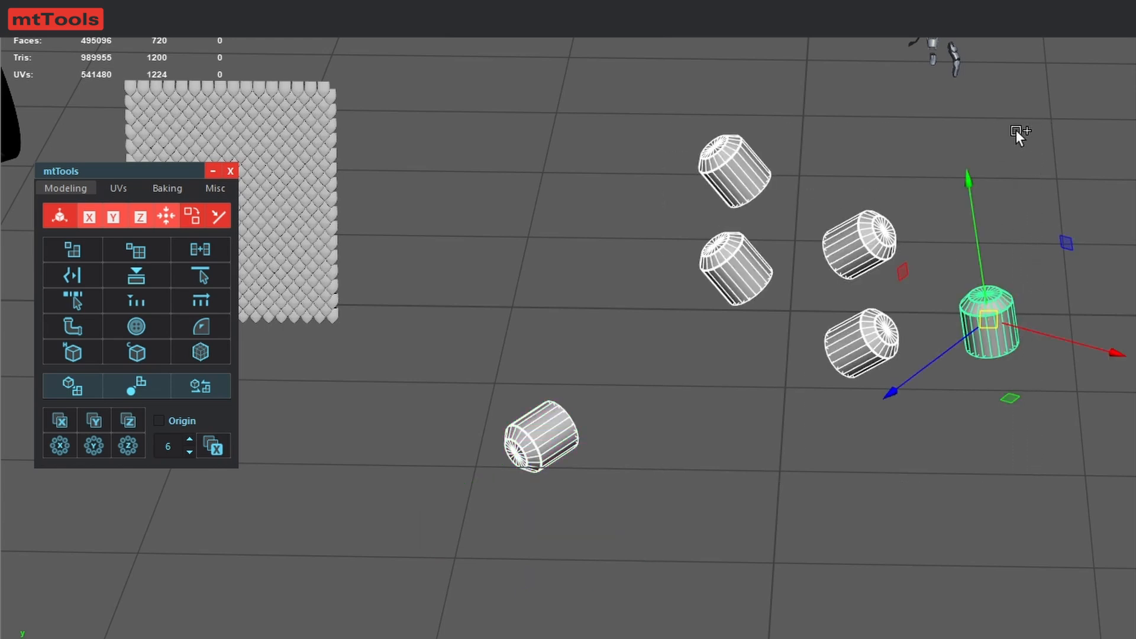
click(194, 212)
Step: Inspect the pivot position and orientation of each cylinder by selecting them one after another
click(554, 452)
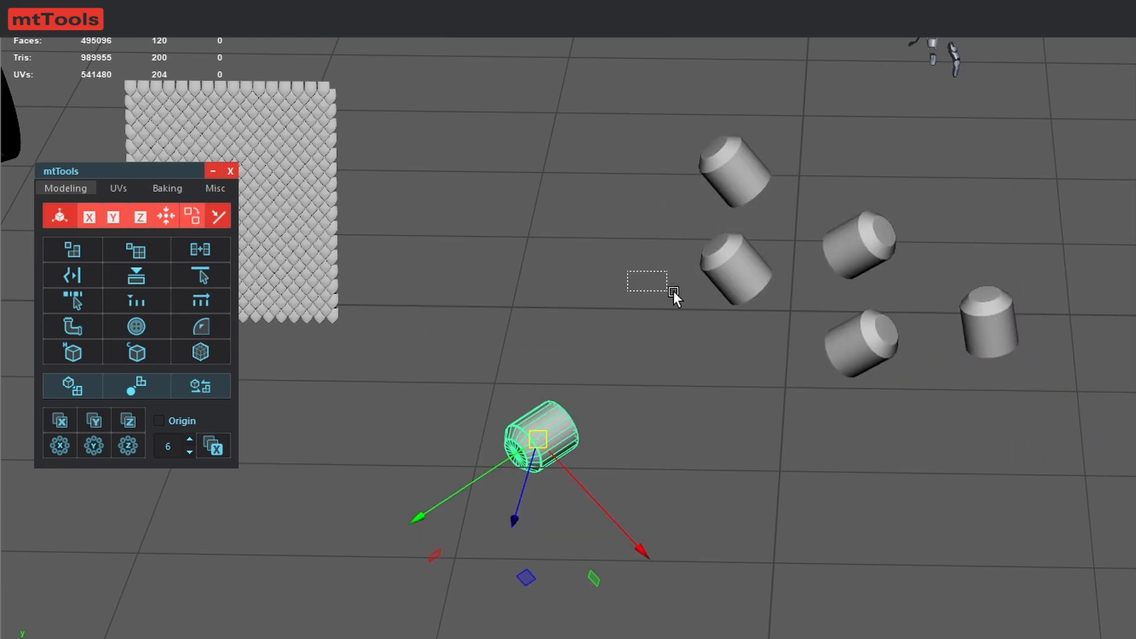
drag(673, 291, 732, 284)
click(735, 163)
click(868, 232)
click(852, 348)
click(984, 332)
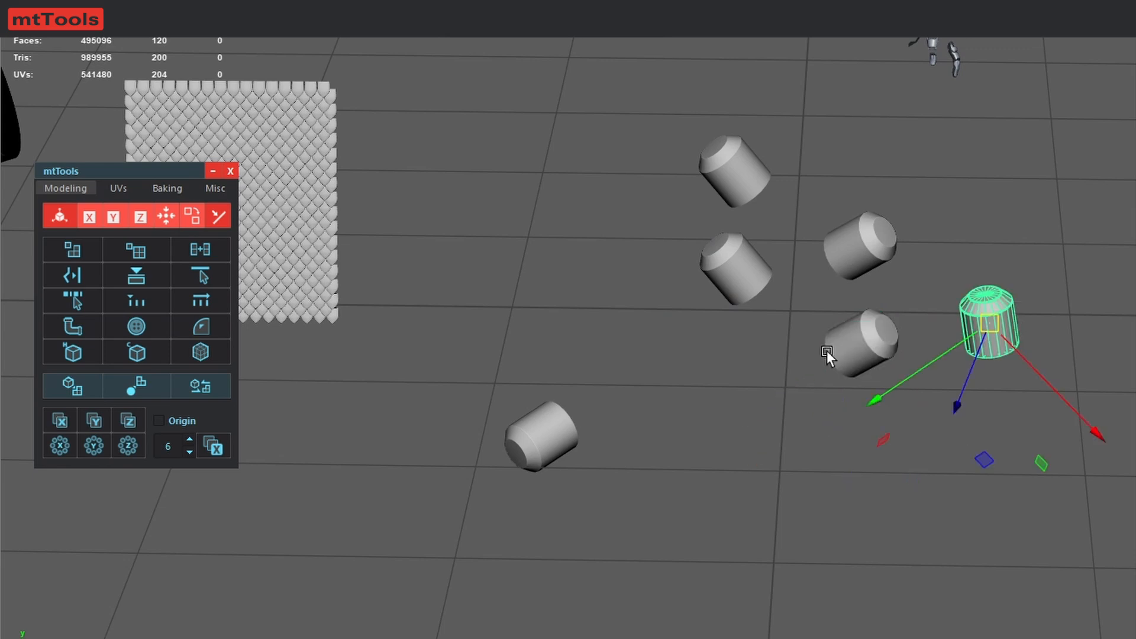
click(540, 441)
alt+middle_drag(687, 402, 652, 425)
scroll(653, 425, down, 1)
scroll(652, 425, up, 1)
click(653, 425)
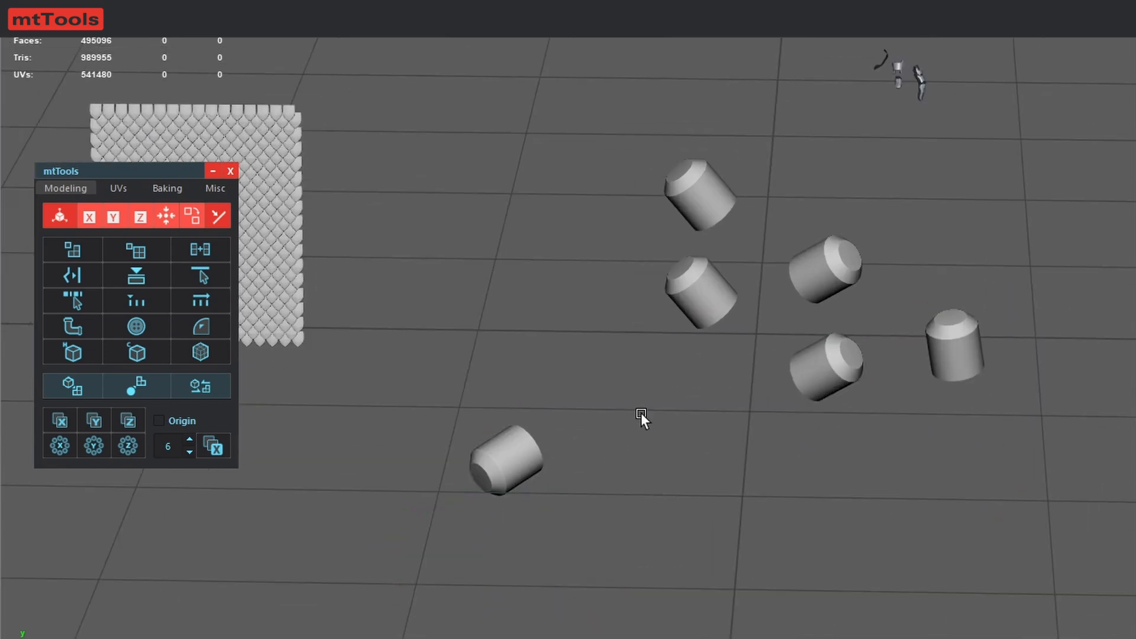
drag(449, 339, 538, 476)
drag(620, 364, 685, 287)
scroll(675, 285, up, 2)
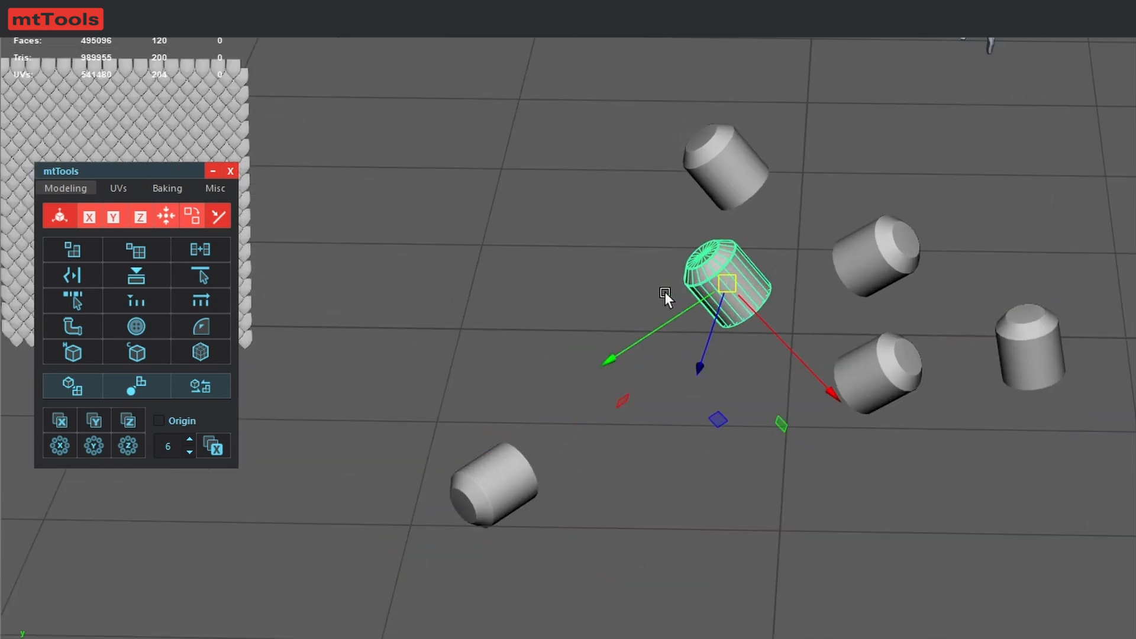
Step: Snap the pivot of the lower middle cylinder to the center vertex of its beveled end cap
alt+middle_drag(665, 293, 584, 385)
scroll(583, 385, up, 1)
click(891, 561)
alt+drag(891, 561, 851, 544)
alt+middle_drag(851, 543, 680, 448)
scroll(680, 448, up, 3)
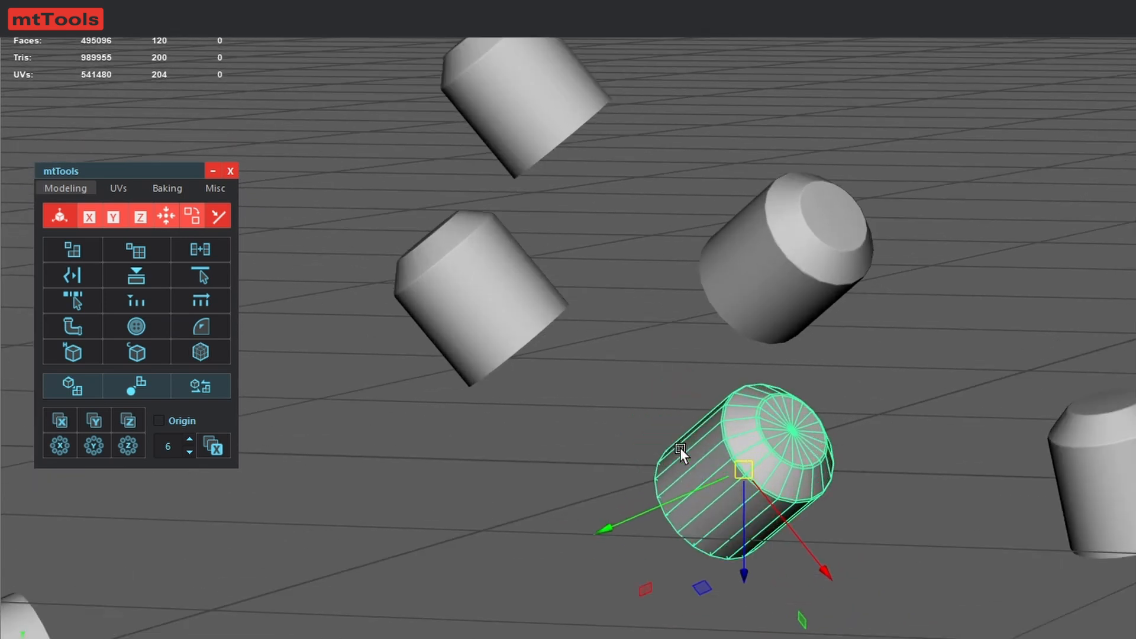
key(F9)
click(836, 449)
click(216, 215)
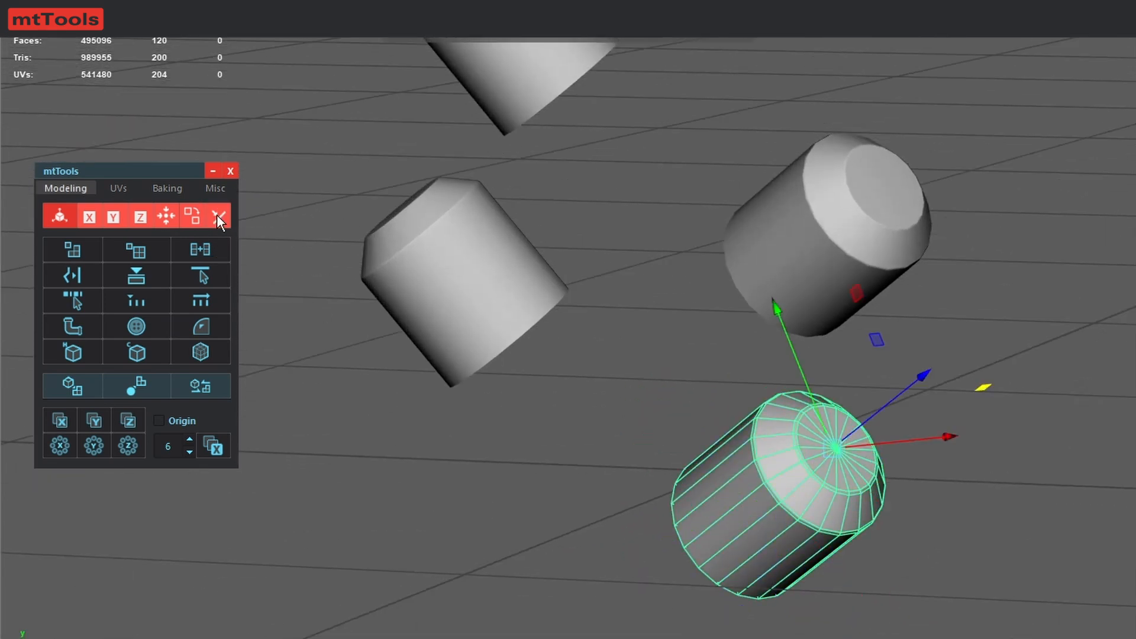
Step: Align the pivot of the cylinder above it to a component selected on its side surface
alt+middle_drag(889, 476, 748, 431)
click(740, 205)
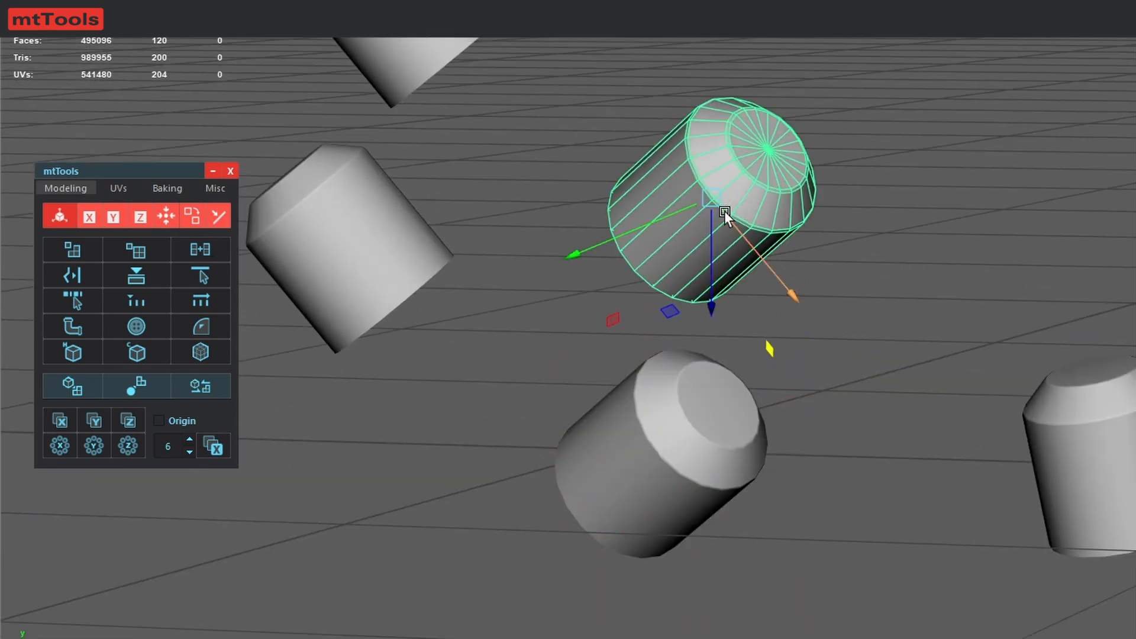
key(F11)
drag(692, 232, 655, 170)
click(221, 217)
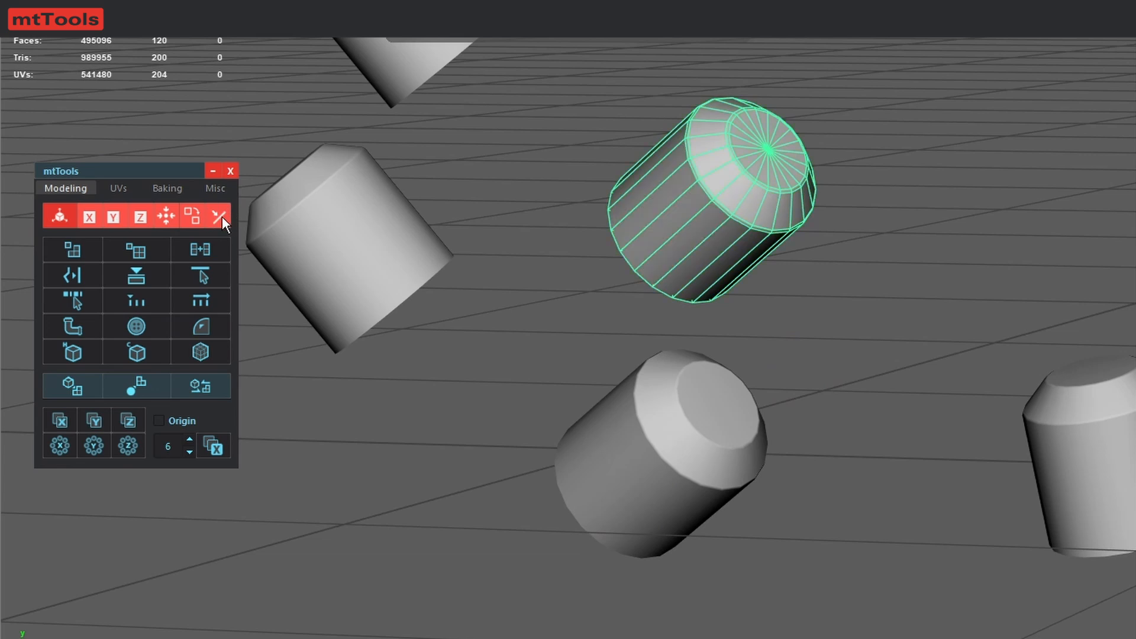
key(w)
Step: Extract the end-cap faces of the lower middle cylinder into a separate object and move the disc away from it
alt+drag(620, 352, 748, 406)
click(752, 382)
key(F9)
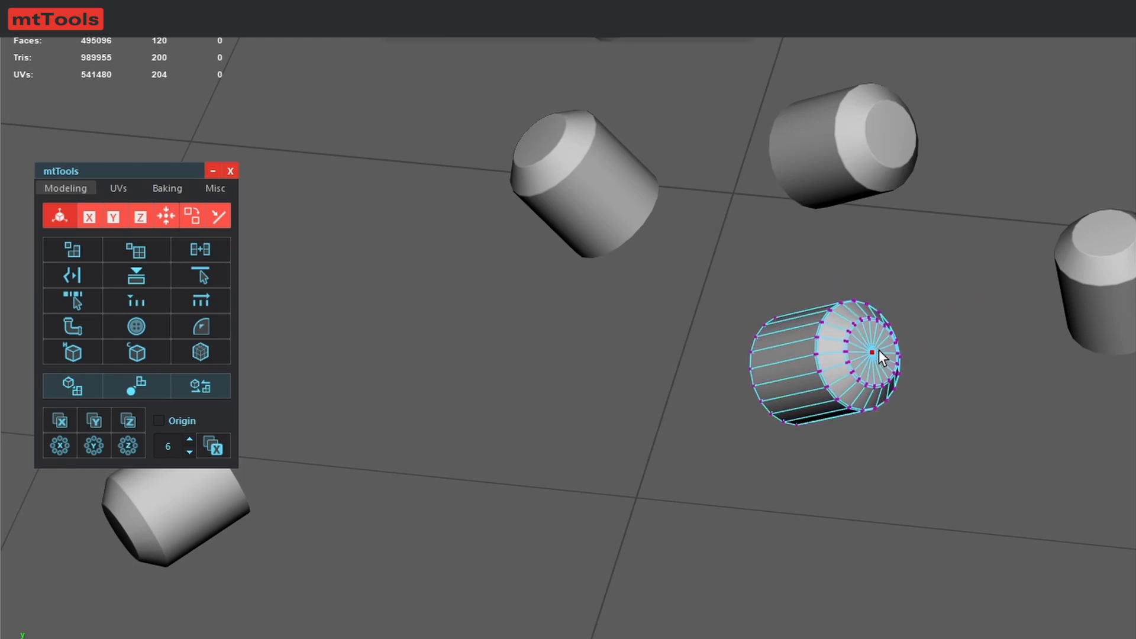
click(70, 251)
key(w)
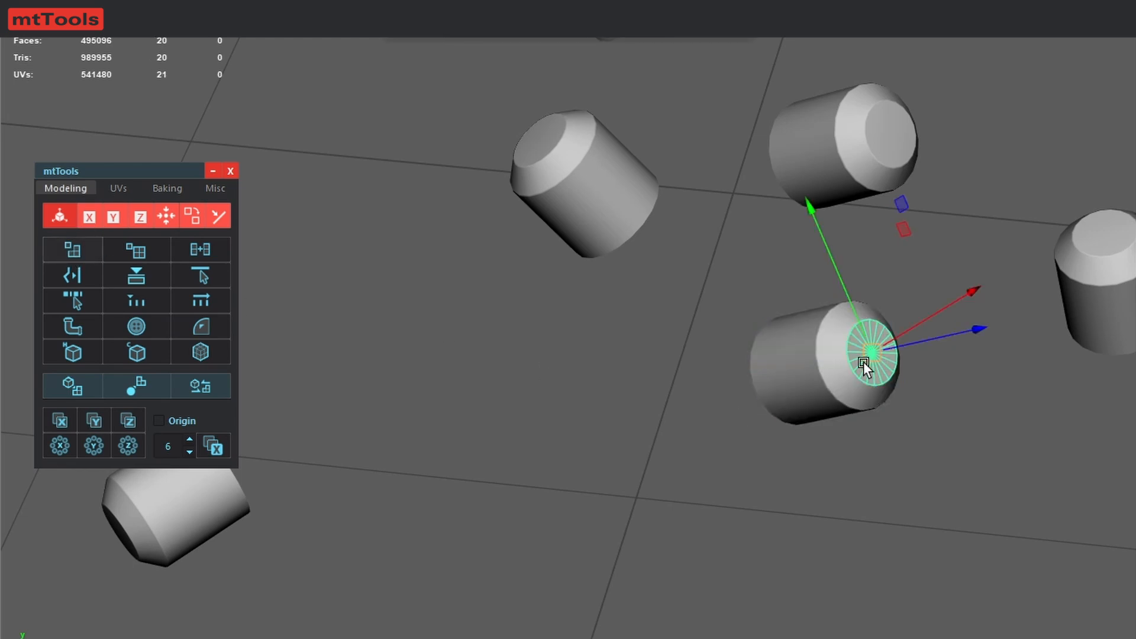
drag(874, 353, 582, 344)
click(731, 414)
Step: Duplicate the top cap faces of the upright cylinder as a separate object and move the copy beside it
alt+middle_drag(938, 338, 807, 331)
click(949, 285)
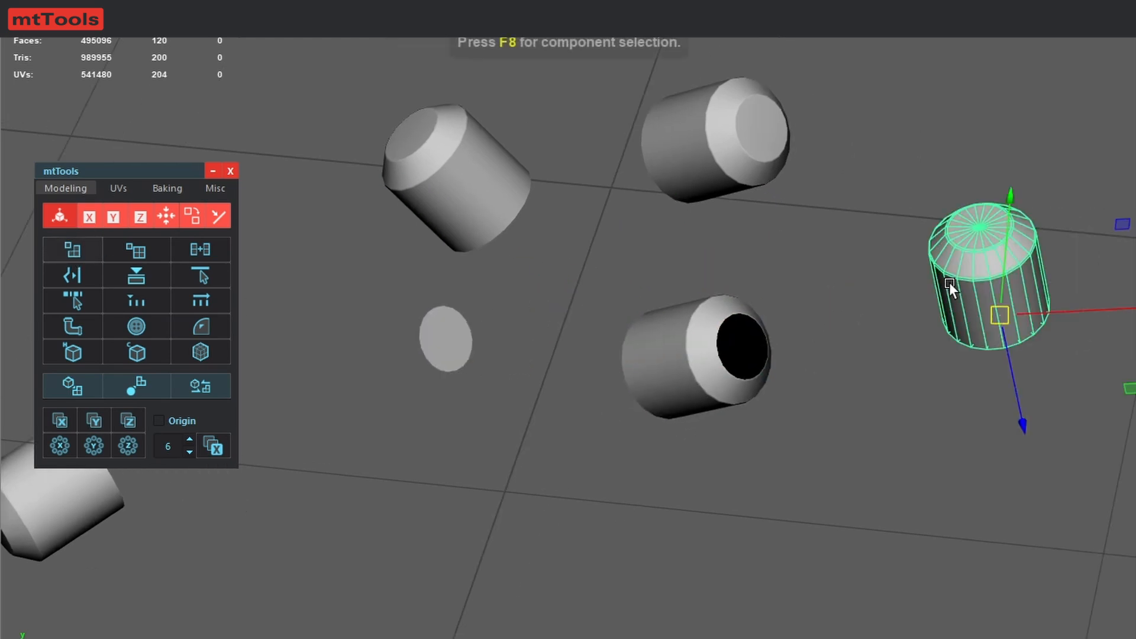
key(F9)
click(984, 228)
key(ctrl+F11)
alt+middle_drag(944, 345, 759, 424)
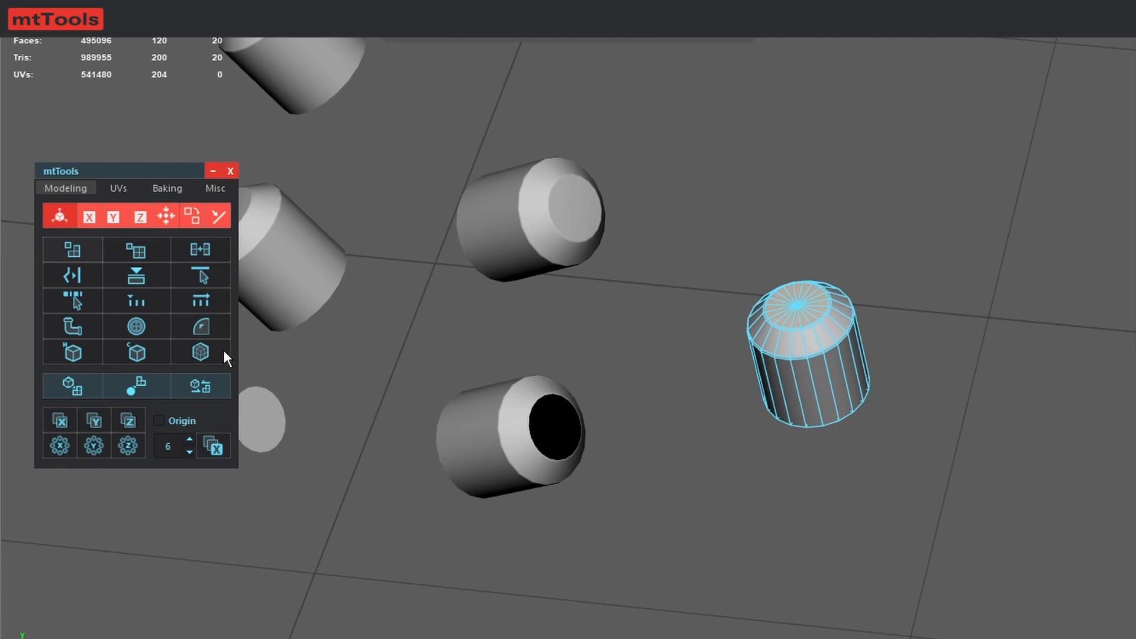
click(136, 250)
key(w)
drag(794, 306, 636, 331)
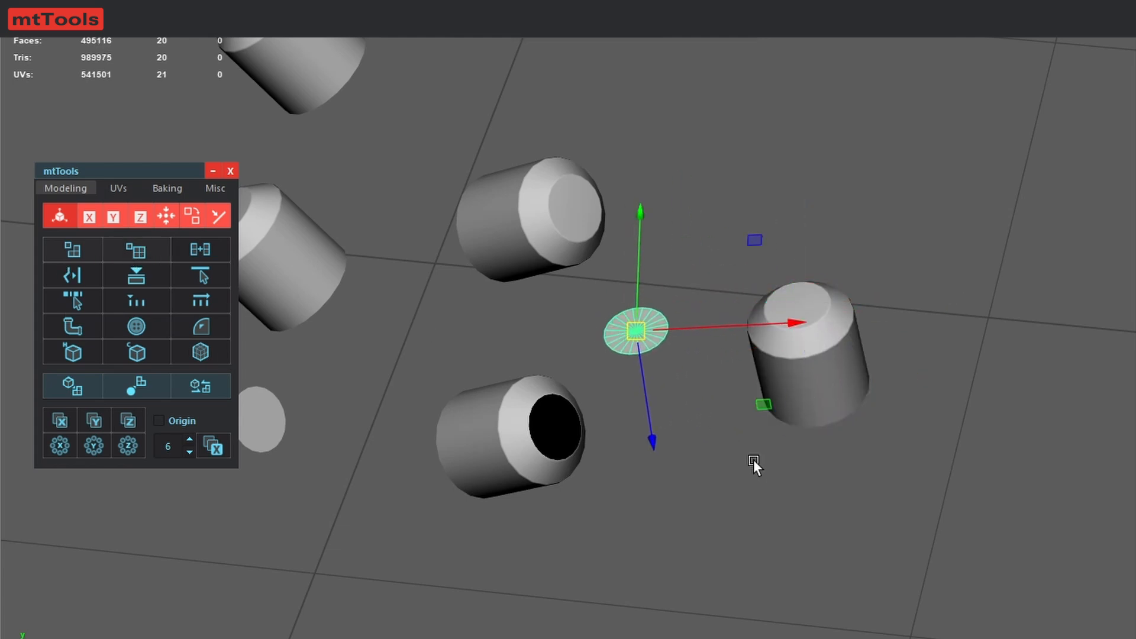
Step: Combine the duplicated disc with the upright cylinder, undoing the test move made on them
click(754, 460)
drag(645, 431, 1002, 269)
key(F8)
click(934, 511)
drag(933, 511, 603, 311)
click(199, 251)
mouse_move(744, 347)
mouse_down()
mouse_move(819, 364)
mouse_move(762, 355)
mouse_up()
key(ctrl+z)
click(756, 477)
Step: Enter edge selection on the open-ended cylinder and run the mtTools edge operation on an edge at its closed end
scroll(755, 476, up, 2)
scroll(667, 460, down, 2)
alt+middle_drag(536, 463, 676, 452)
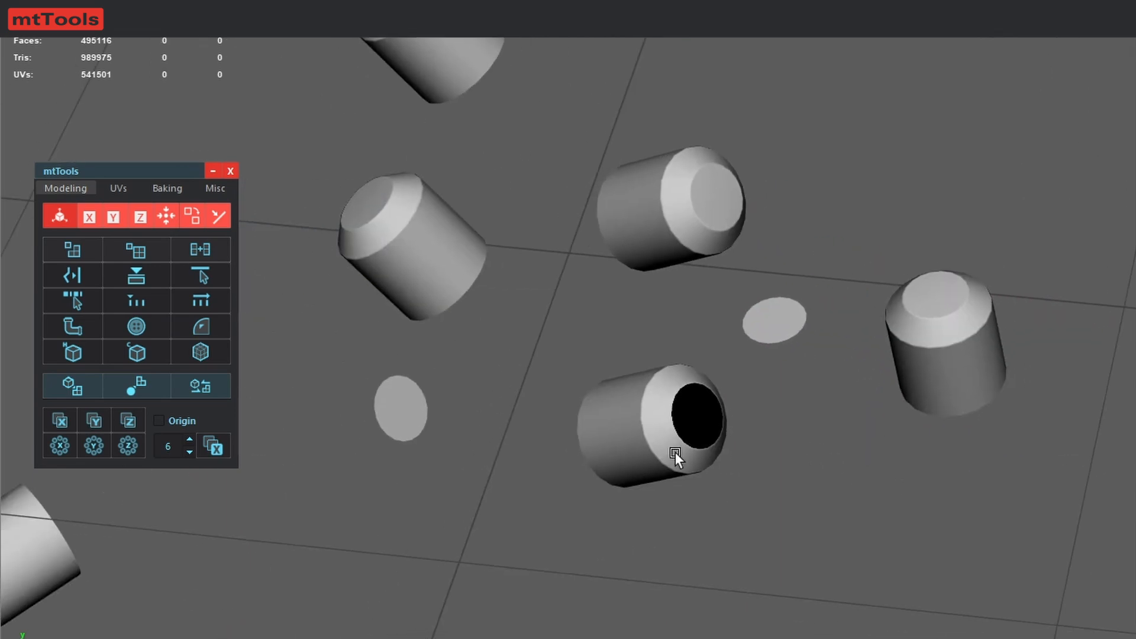
scroll(676, 454, up, 3)
click(677, 478)
key(F10)
scroll(698, 503, up, 1)
alt+middle_drag(717, 520, 702, 419)
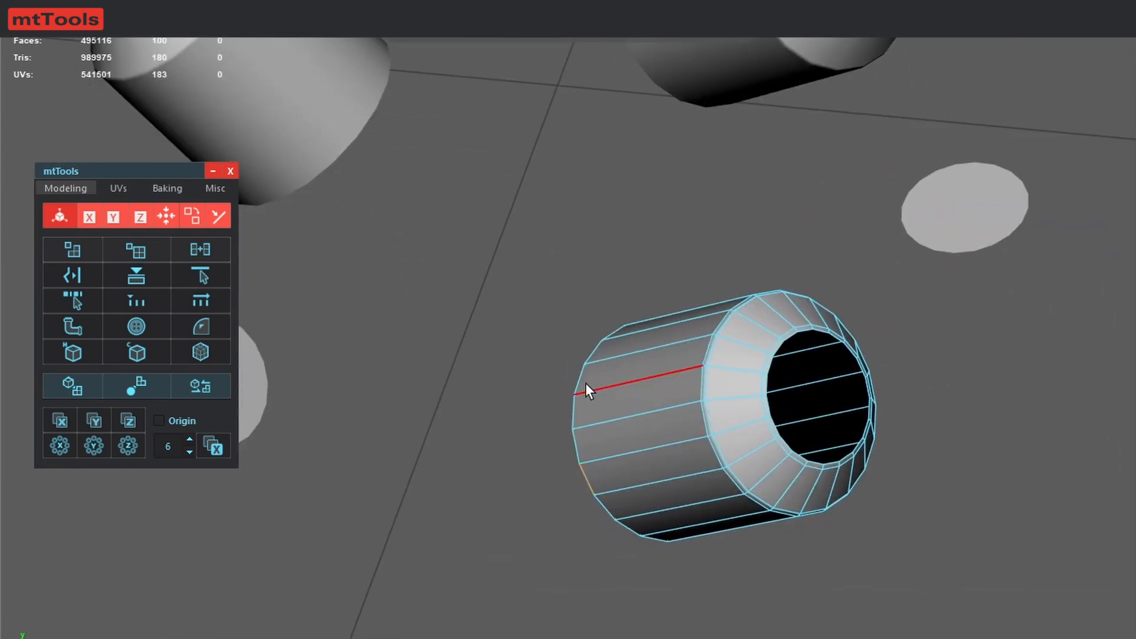
click(63, 275)
Step: Try equalizing the lengths of all the cross edges along the wavy strip to their average
alt+drag(575, 431, 705, 438)
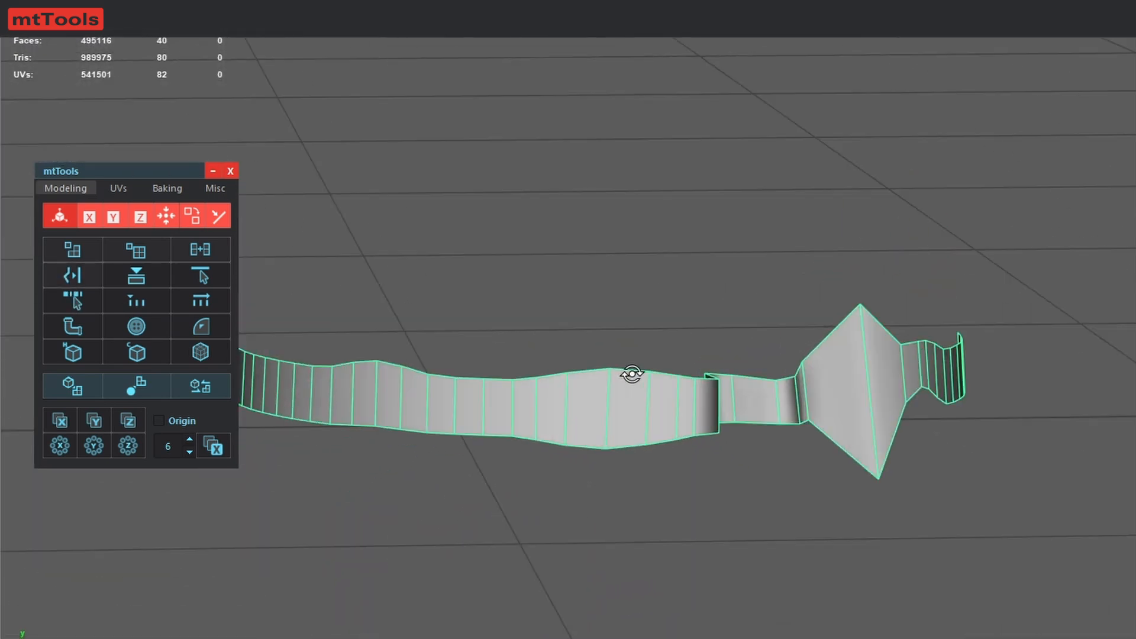
alt+drag(631, 374, 592, 399)
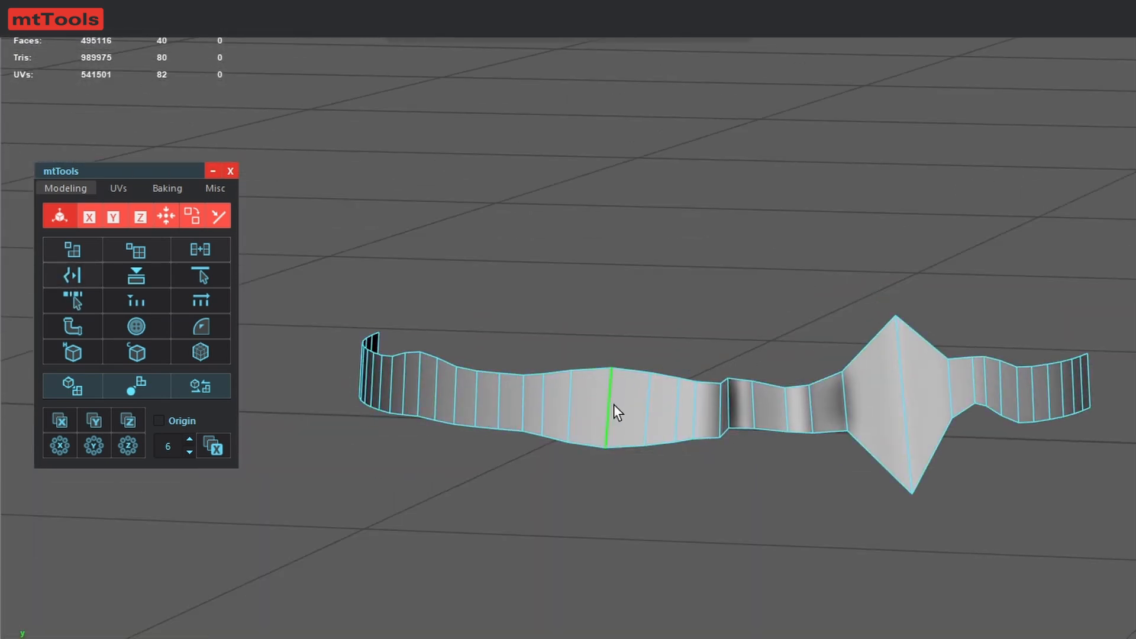
click(196, 300)
alt+middle_drag(676, 431, 557, 413)
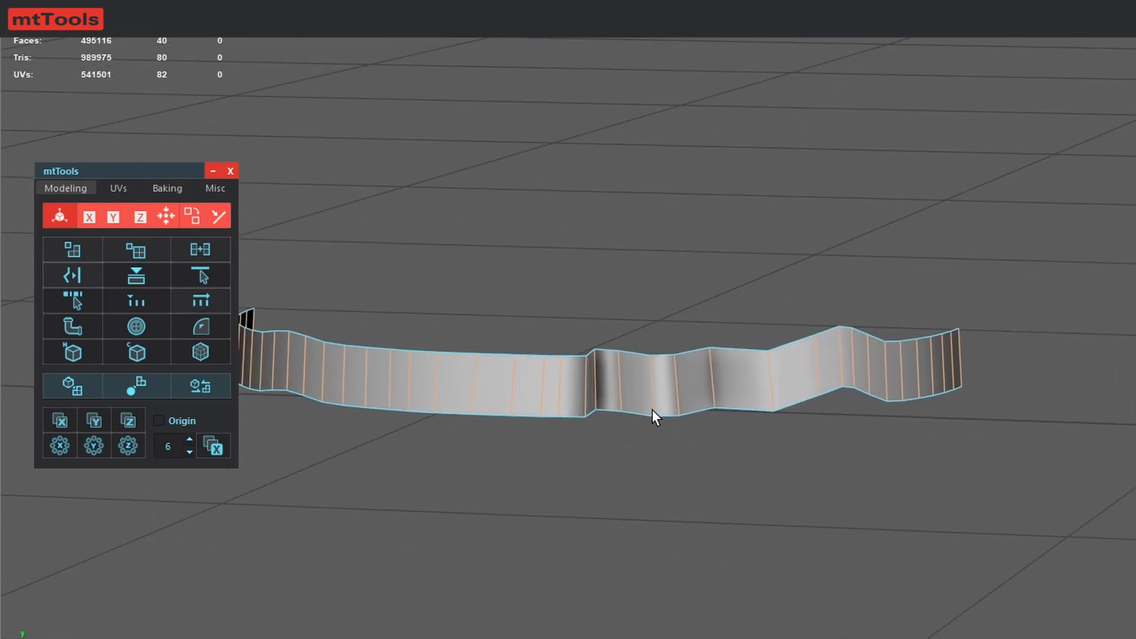
alt+middle_drag(695, 438, 746, 447)
key(ctrl+z)
Step: Try setting all the strip's selected cross edges to the length of its longest edge
click(767, 474)
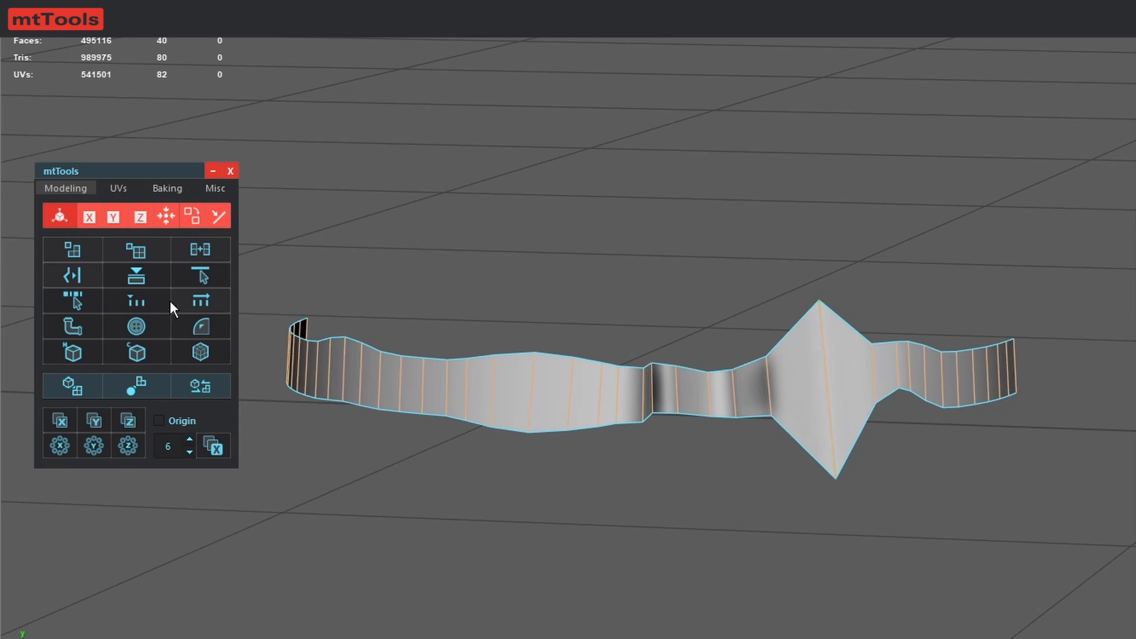
click(137, 300)
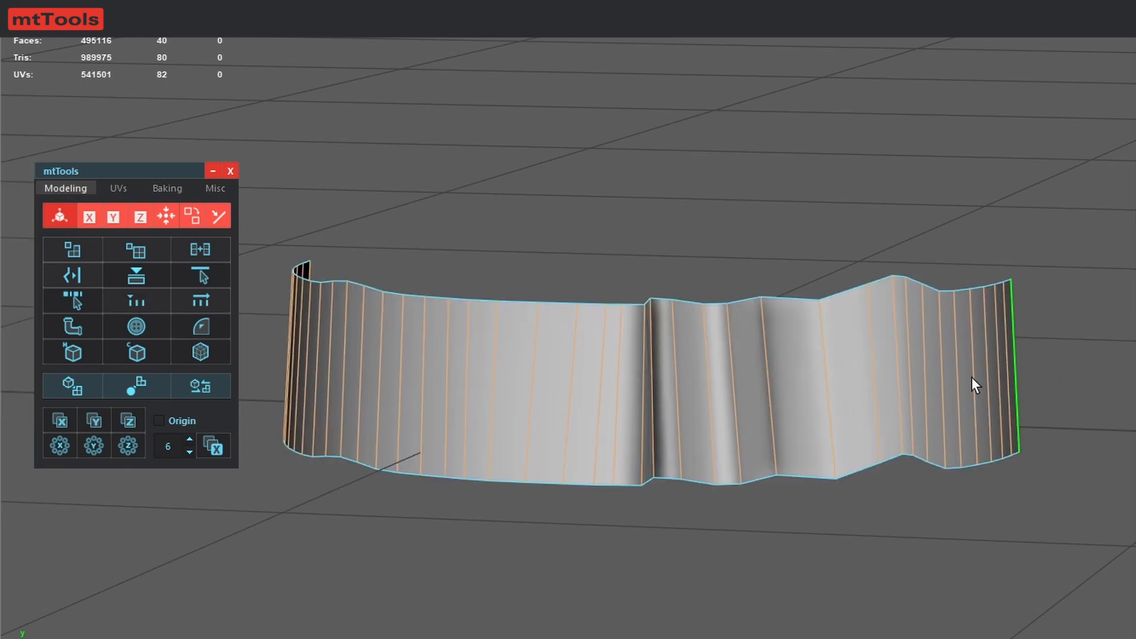
key(ctrl+z)
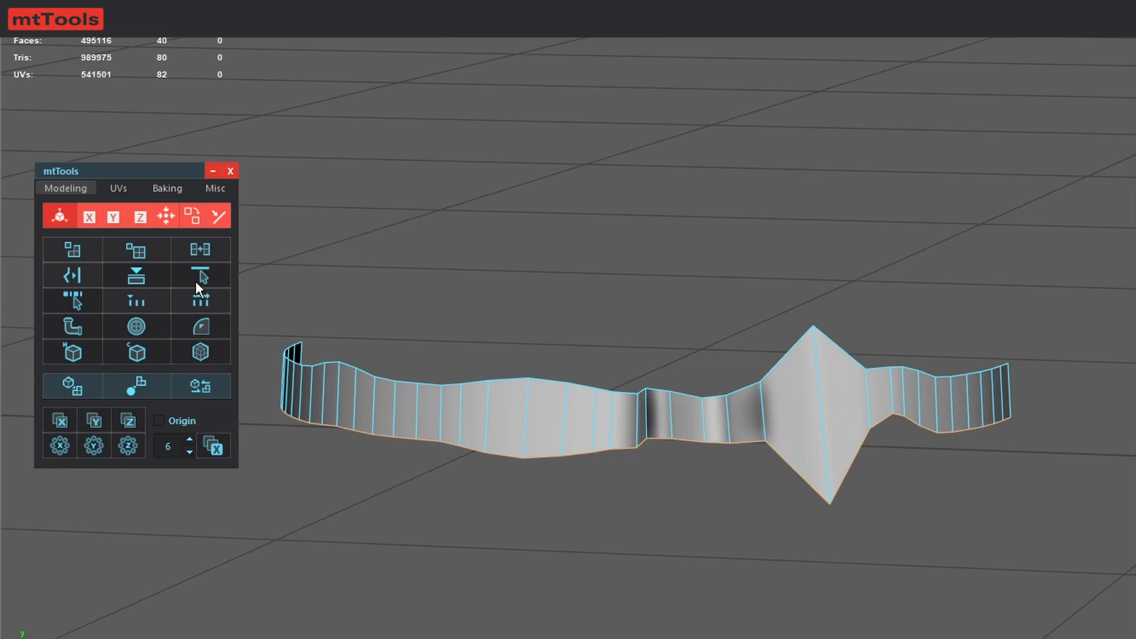
Step: Try the mtTools flatten operation on the strip's lower border edges and on its upper border edges
click(135, 279)
alt+drag(444, 406, 583, 392)
key(ctrl+z)
double_click(586, 384)
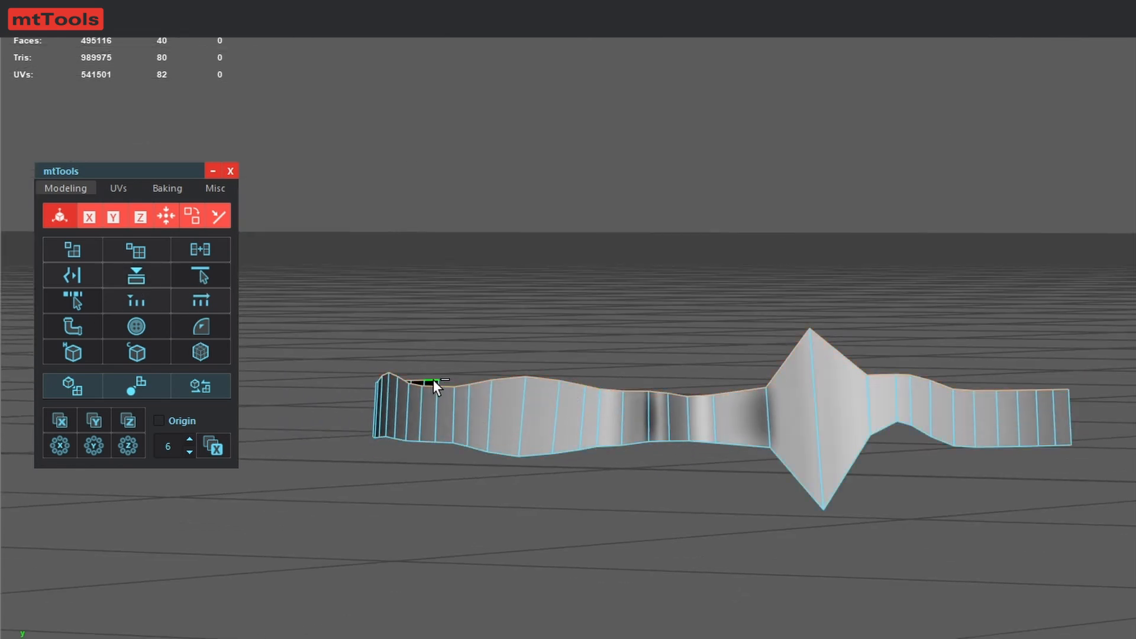
click(135, 278)
alt+drag(570, 379, 380, 412)
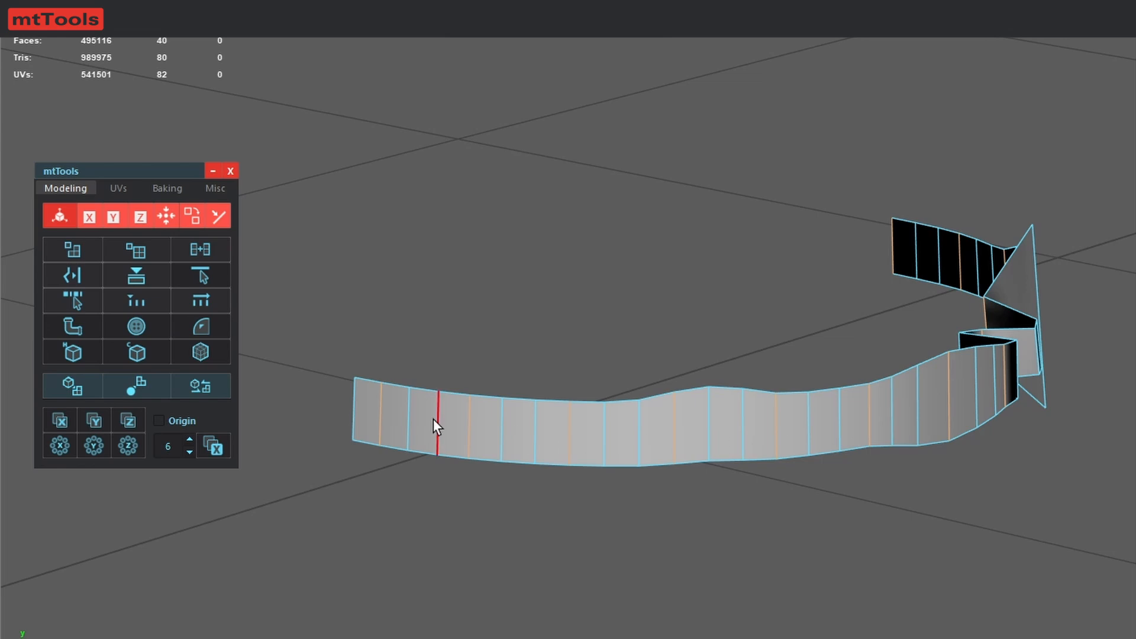
Step: Try adding a lengthwise edge loop through the middle of the strip and selecting its edges at regular intervals
alt+middle_drag(547, 540, 545, 556)
click(448, 450)
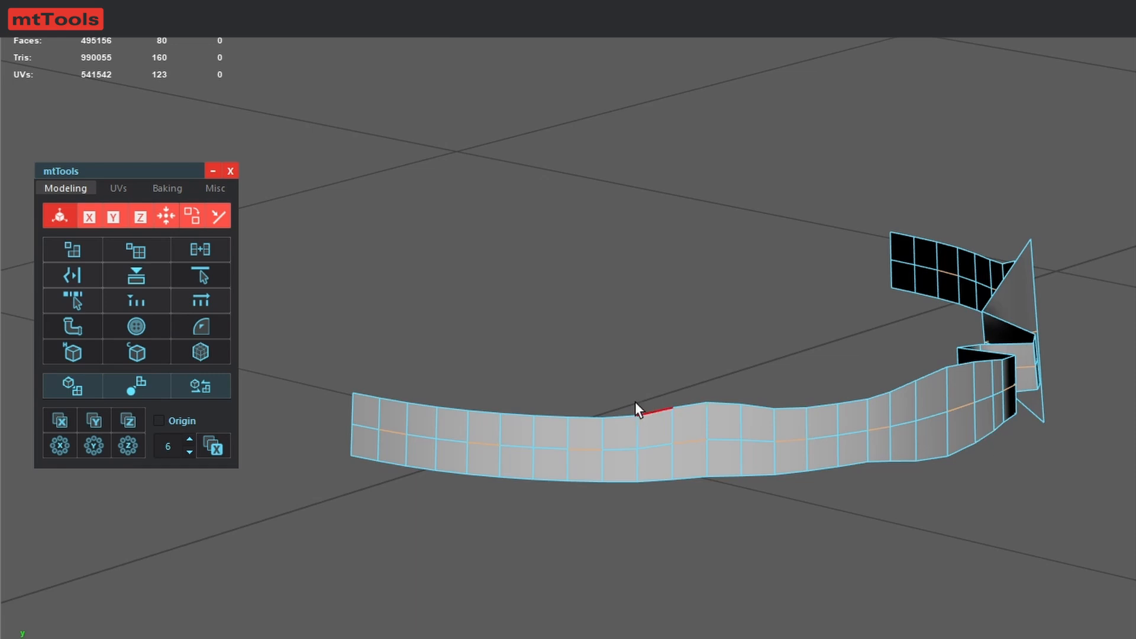
alt+drag(635, 403, 531, 410)
key(ctrl+z)
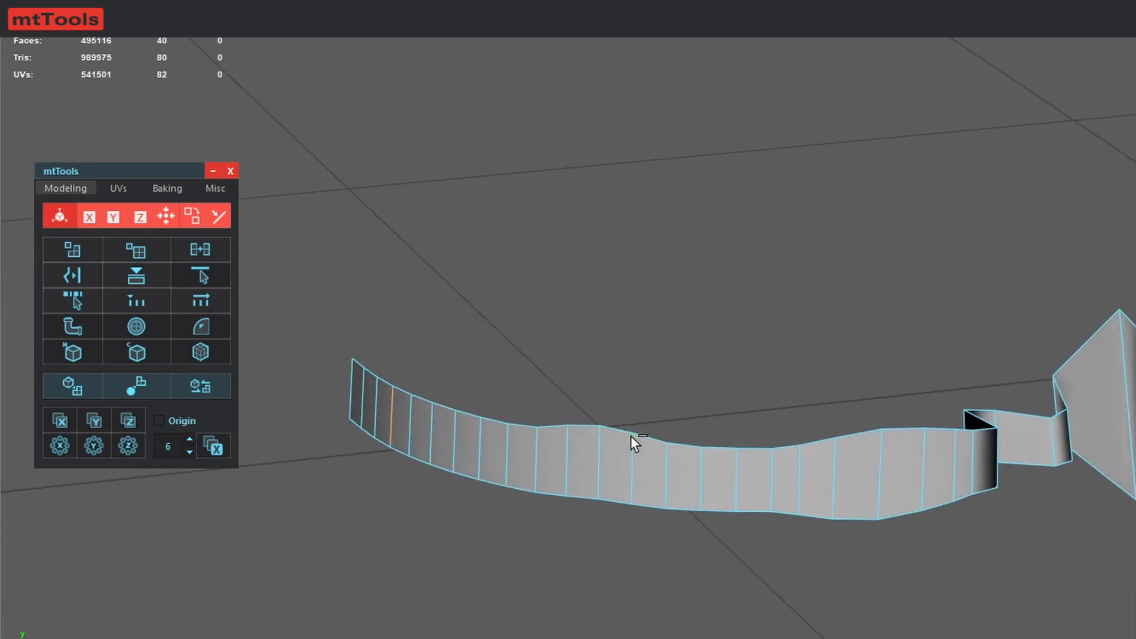
Step: Equalize the strip's cross edges to one edge's length and apply the mtTools arc operation to three cross edges at its bends
alt+drag(679, 559, 604, 499)
click(202, 304)
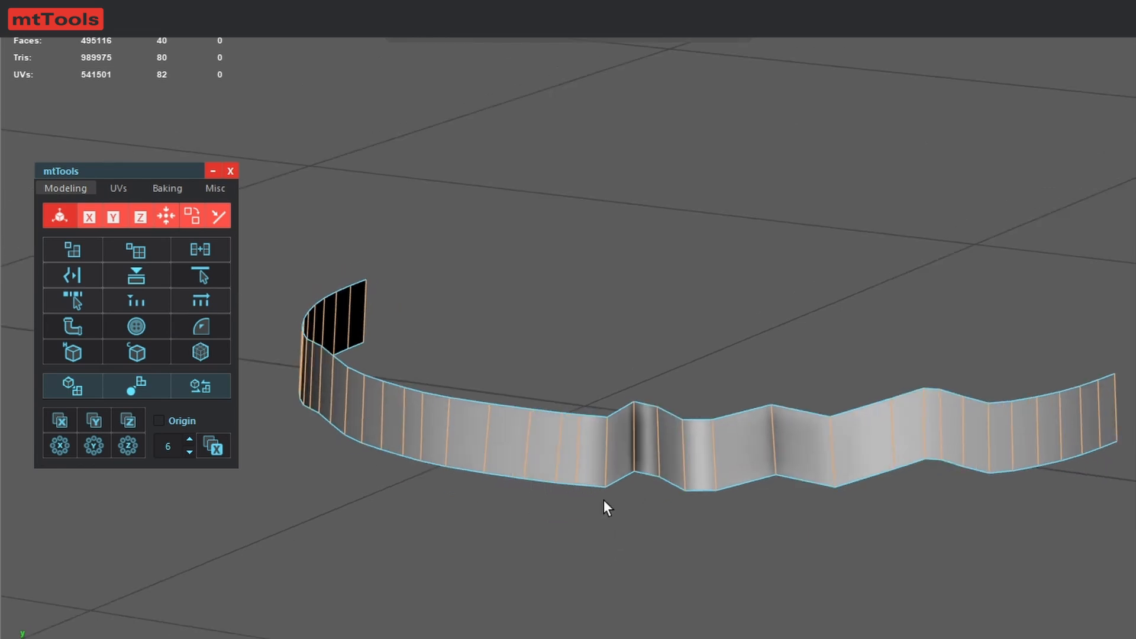
click(633, 459)
shift+click(649, 453)
shift+click(779, 453)
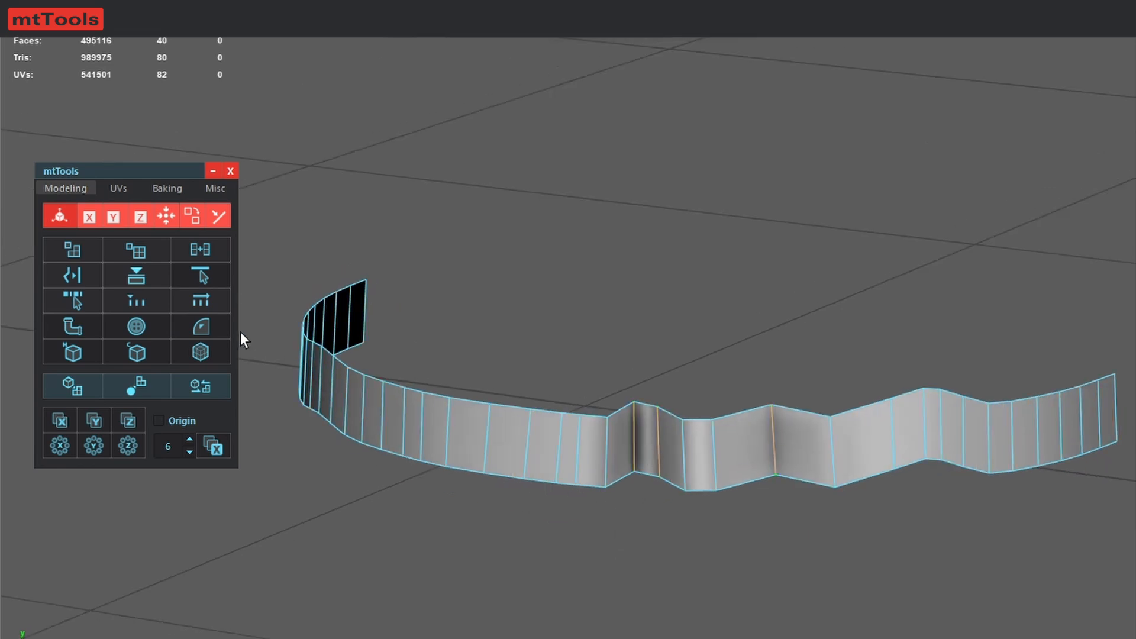
click(196, 327)
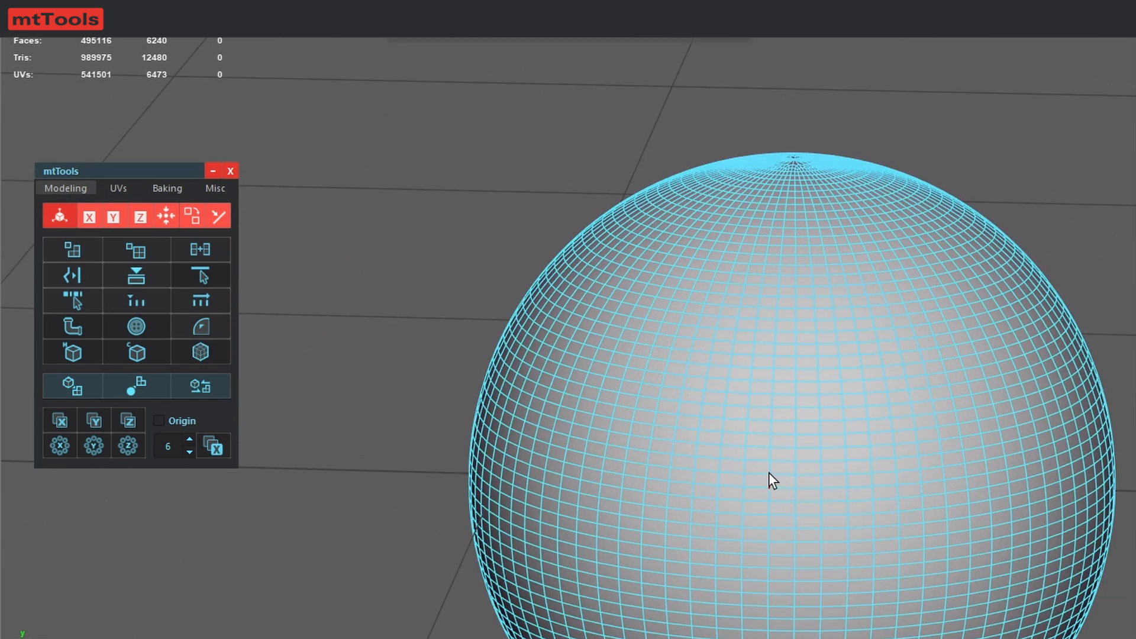
Step: Create a swept pipe along the sphere's middle edge loop with profile scale 5 and precision 100
double_click(782, 473)
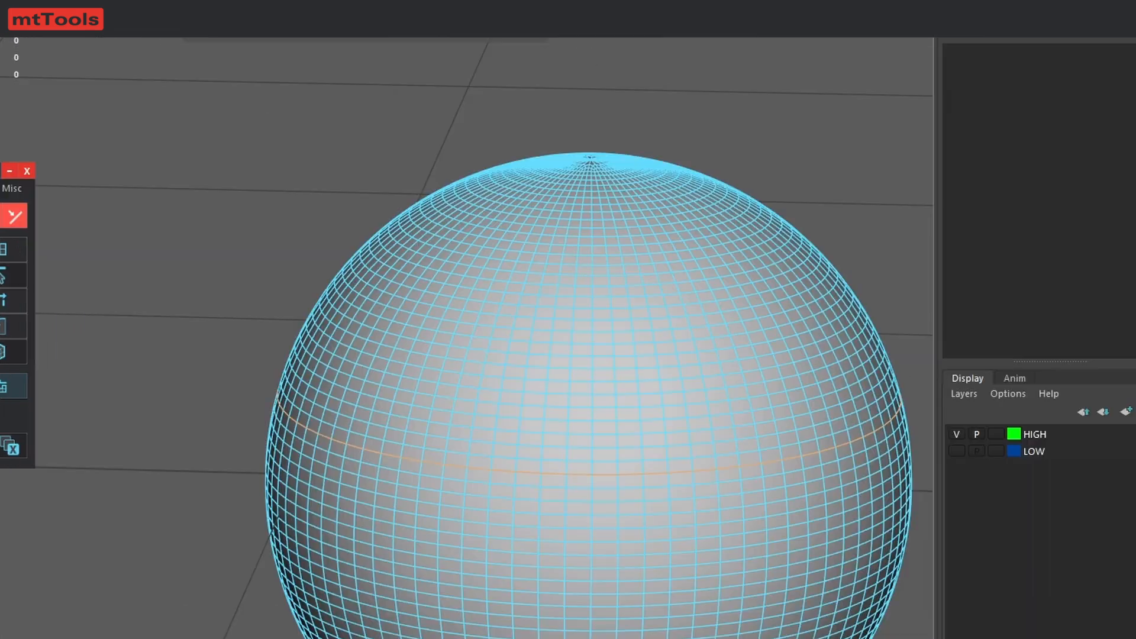
click(73, 328)
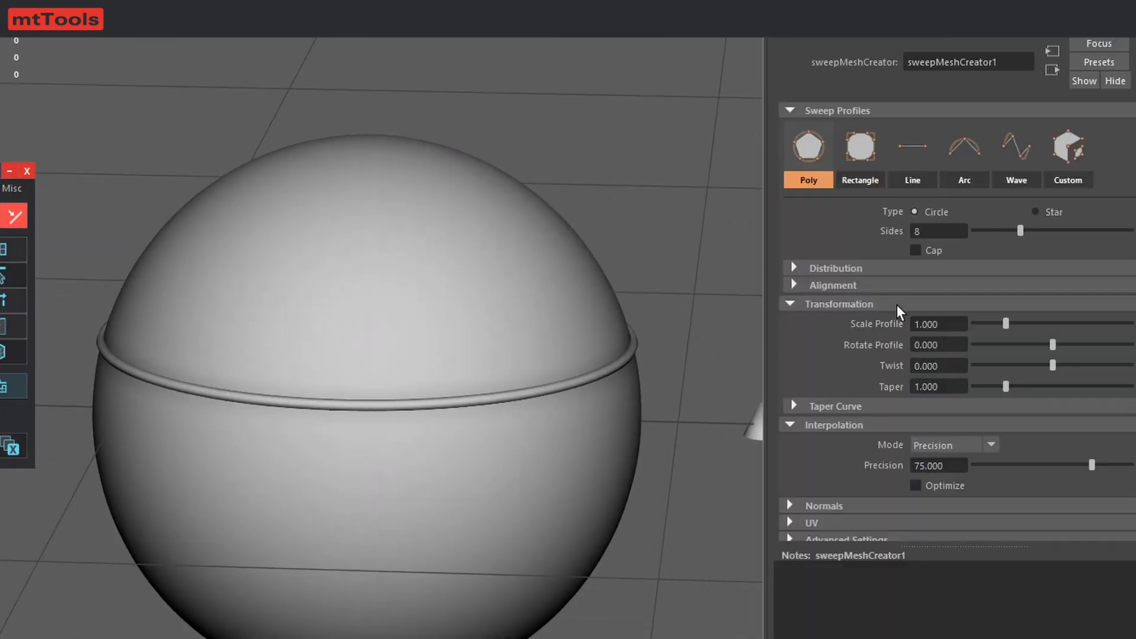
drag(1006, 323, 1130, 324)
drag(1092, 465, 1131, 465)
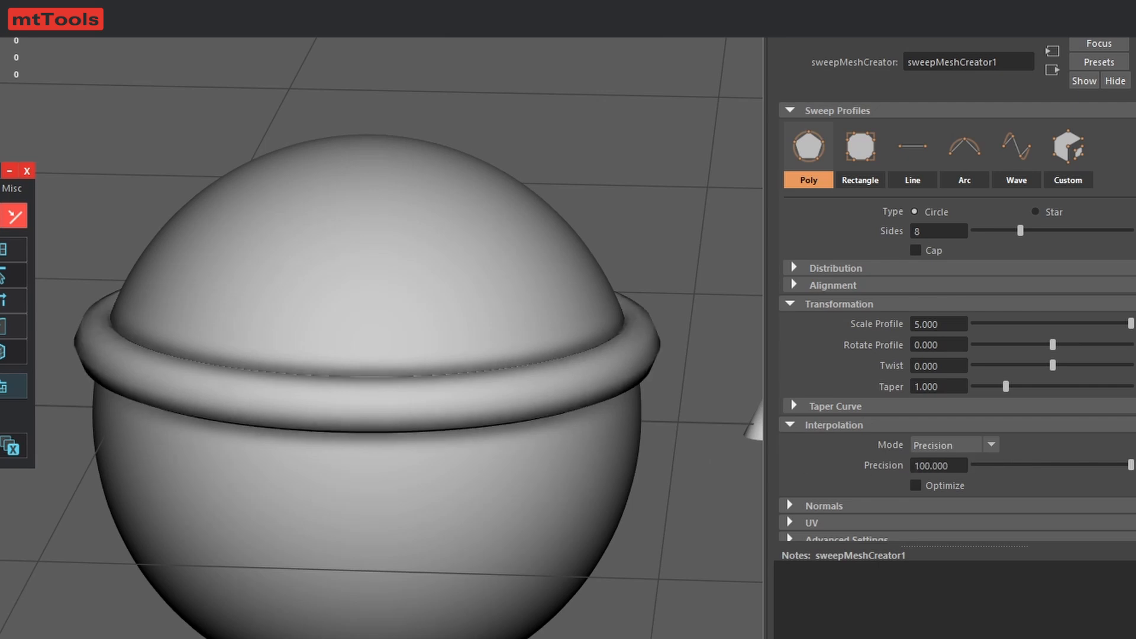
Step: Create a second swept pipe along an L-shaped edge path below the ring on the sphere and enlarge its profile
alt+drag(657, 486, 589, 479)
scroll(542, 500, up, 2)
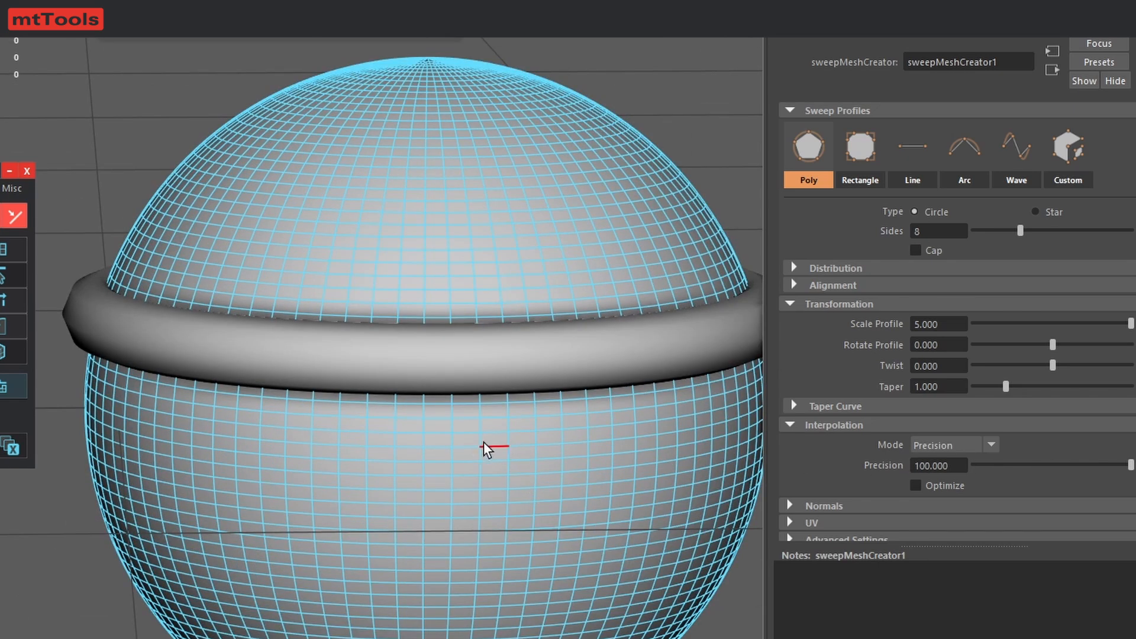
click(484, 448)
key(f)
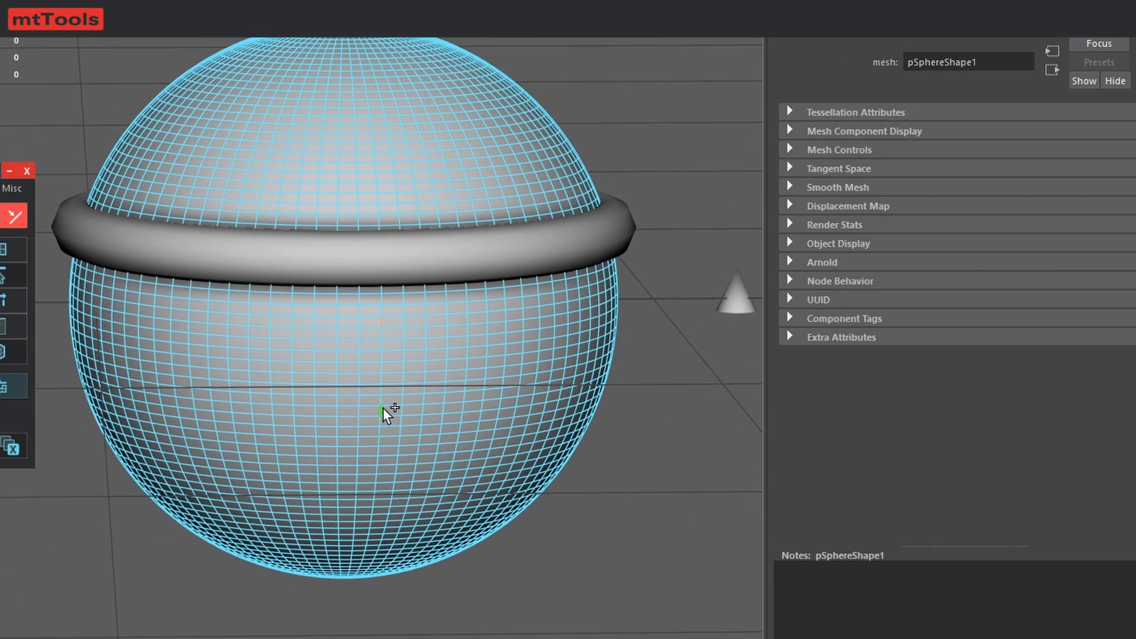
click(383, 412)
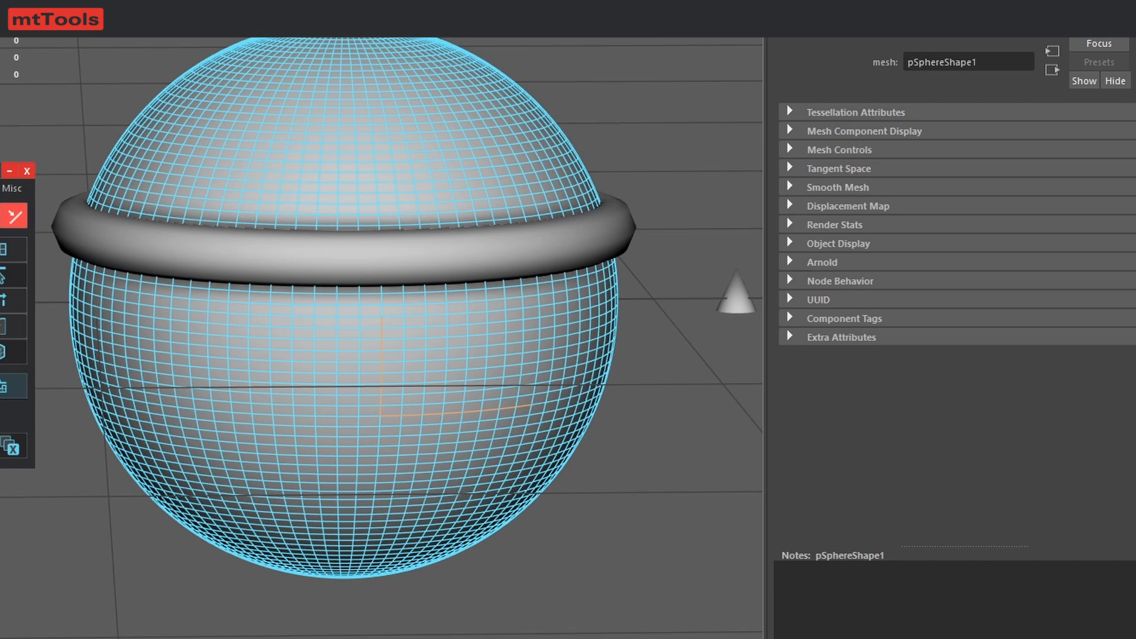
key(Return)
drag(1008, 324, 1062, 321)
Step: Return to object selection and delete both swept pipes from the sphere
click(559, 455)
key(F8)
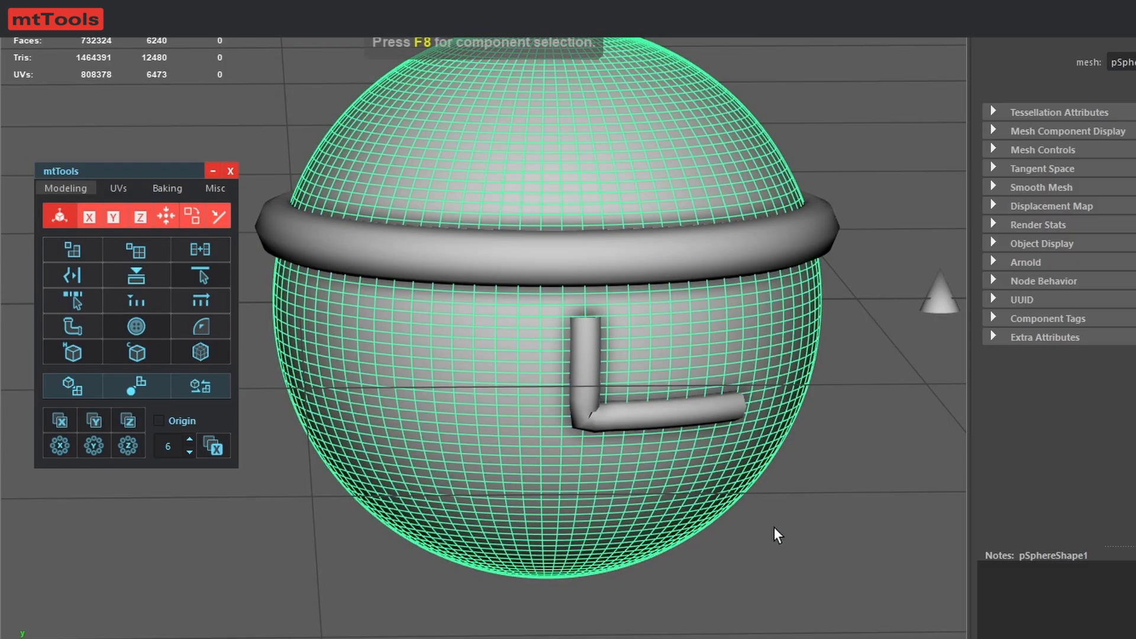
shift+drag(851, 625, 213, 29)
key(Delete)
scroll(831, 460, up, 1)
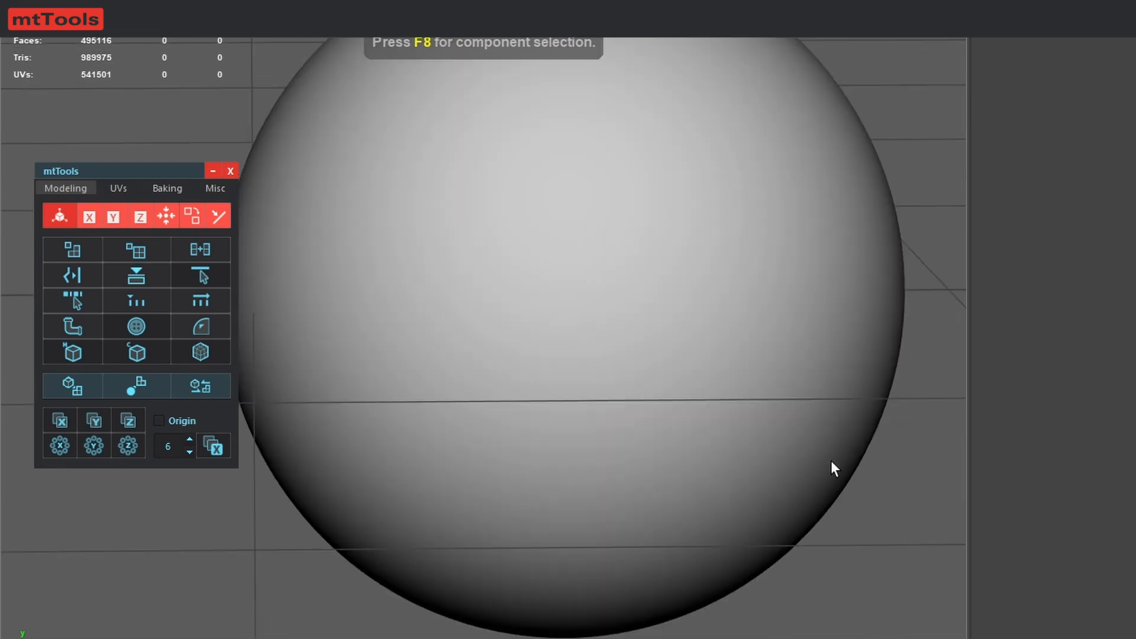
Step: Select the small cone beside the sphere and slide it onto the sphere's surface with the surface placement tool
scroll(814, 443, down, 2)
alt+middle_drag(800, 427, 691, 463)
drag(712, 312, 782, 356)
alt+middle_drag(683, 397, 794, 434)
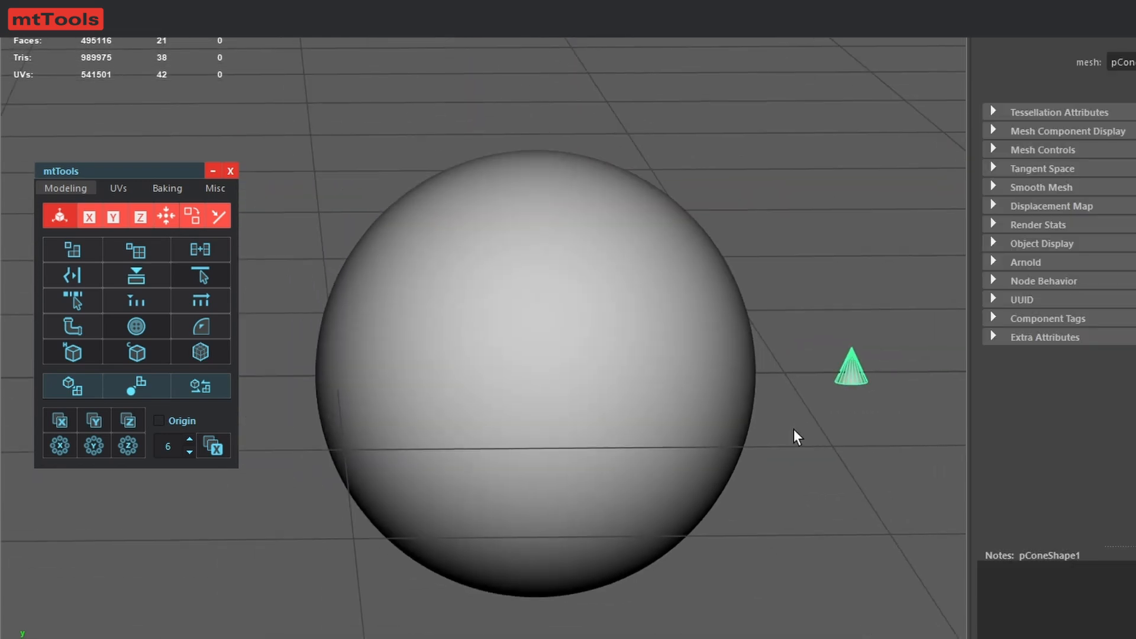
alt+drag(850, 453, 811, 459)
alt+middle_drag(836, 385, 819, 369)
key(w)
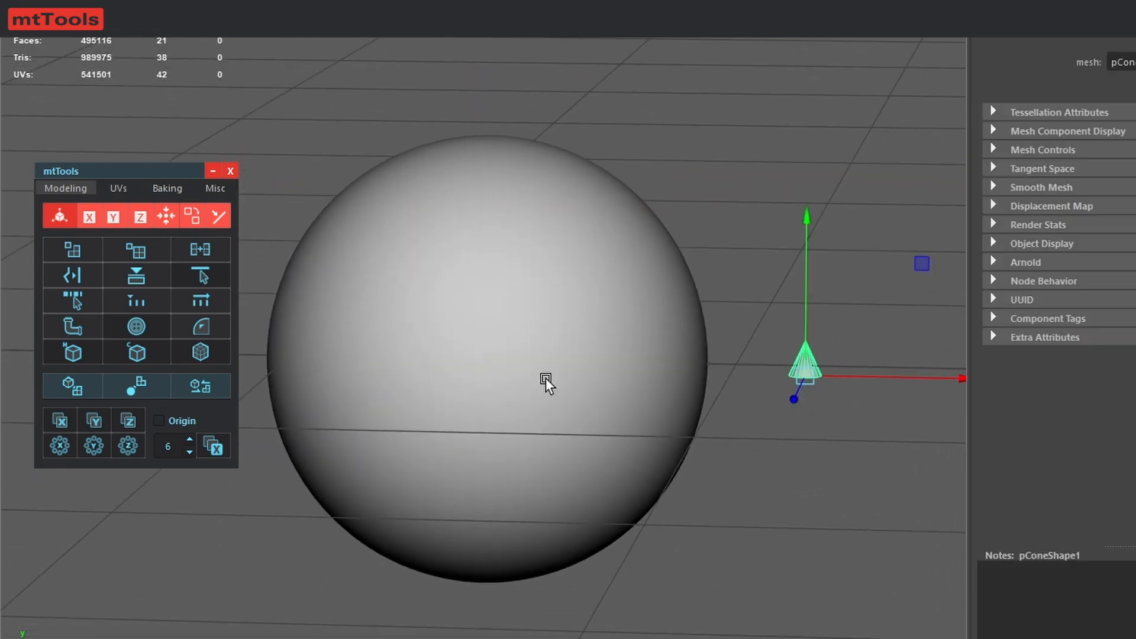
key(q)
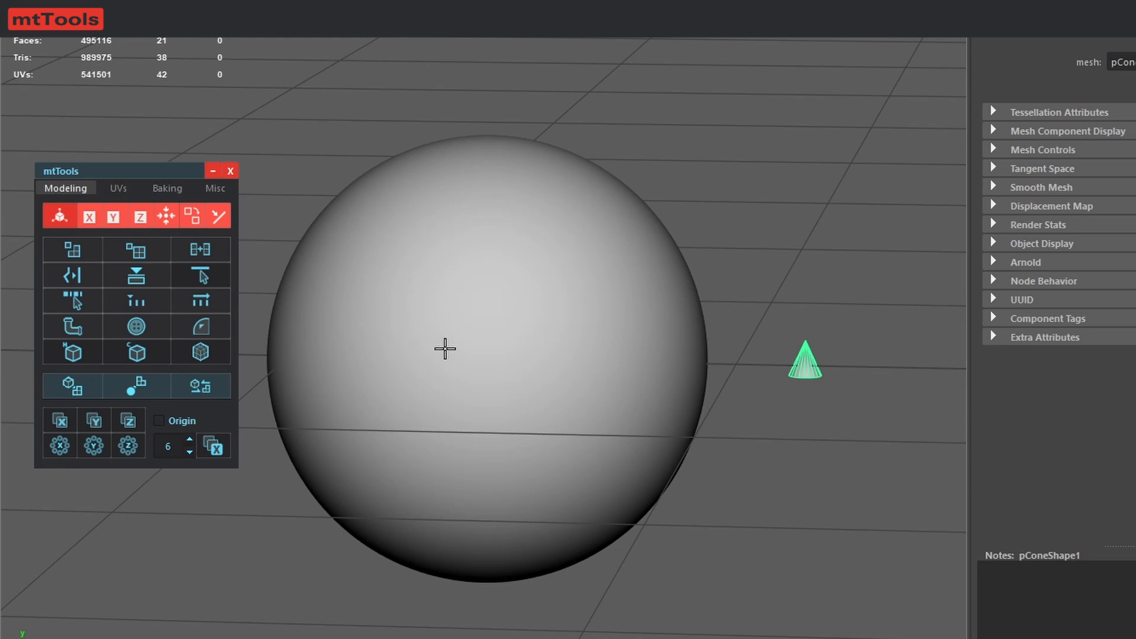
drag(445, 349, 604, 267)
click(755, 303)
alt+drag(755, 304, 561, 307)
click(560, 311)
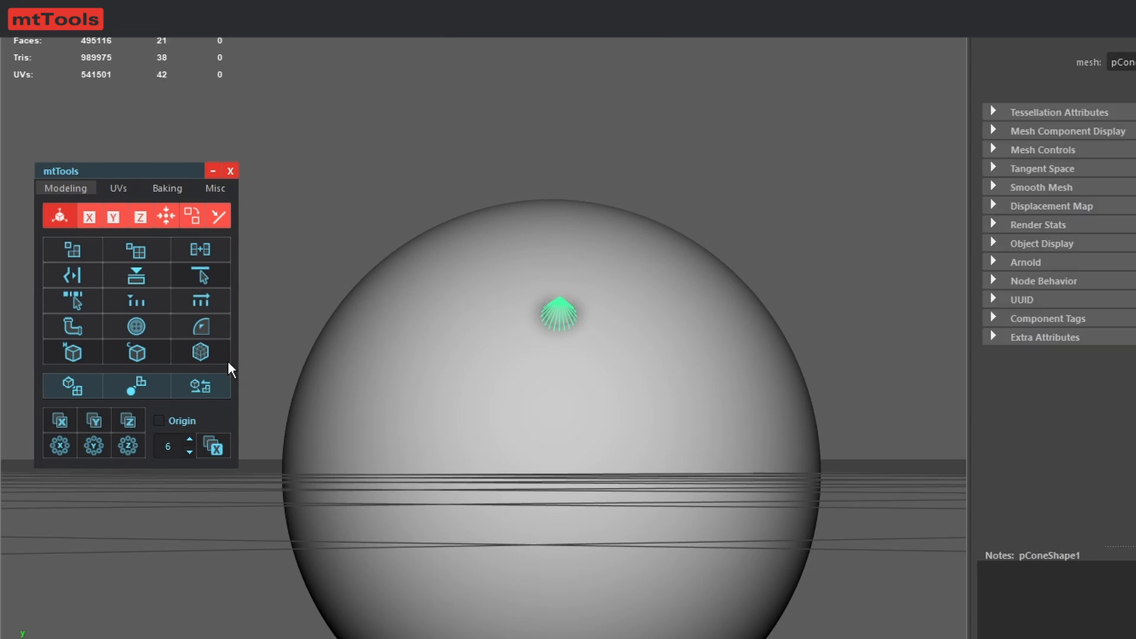
Step: Place a copy of the cone elsewhere on the sphere's surface with the mtTools placement tool
click(151, 330)
drag(409, 405, 748, 332)
key(w)
Step: Select the bent pipe and generate its flattened mtTools wrap mesh
scroll(826, 382, down, 5)
click(779, 394)
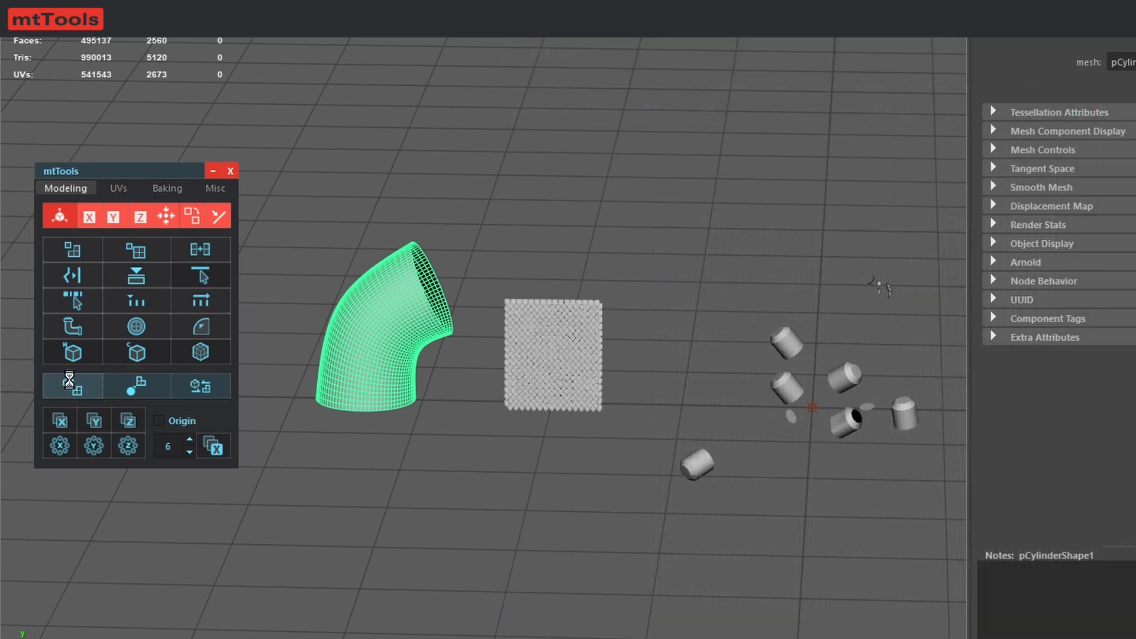
click(197, 387)
click(464, 462)
double_click(874, 320)
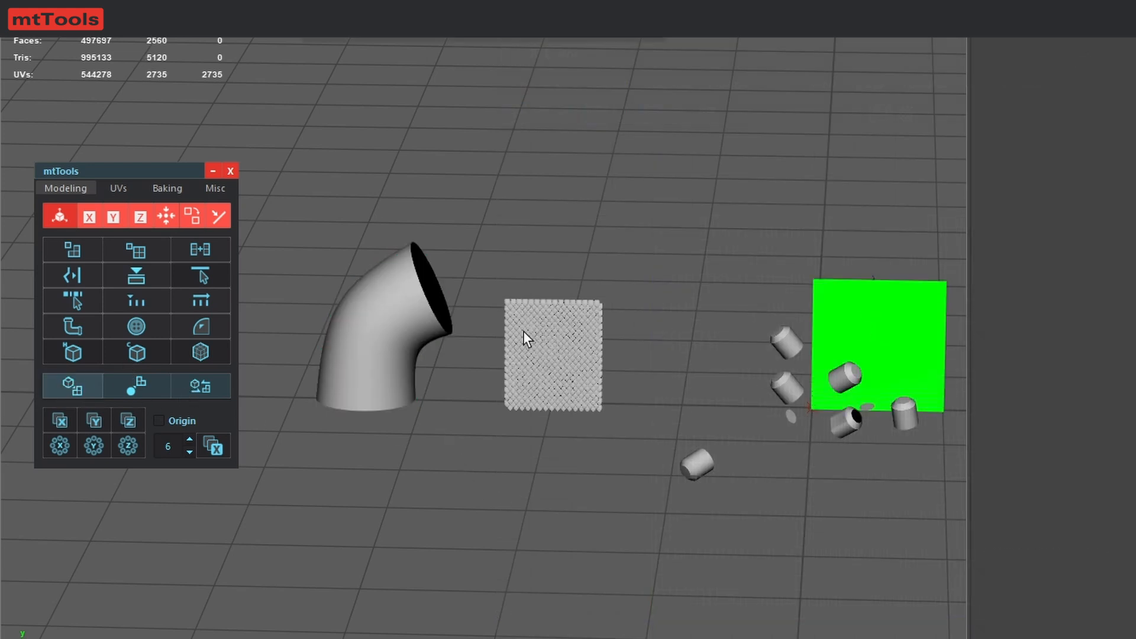
Step: Return to object selection and hide the sample objects around the flattened mesh, keeping the bent pipe and scale panel visible
key(F8)
click(571, 328)
click(824, 332)
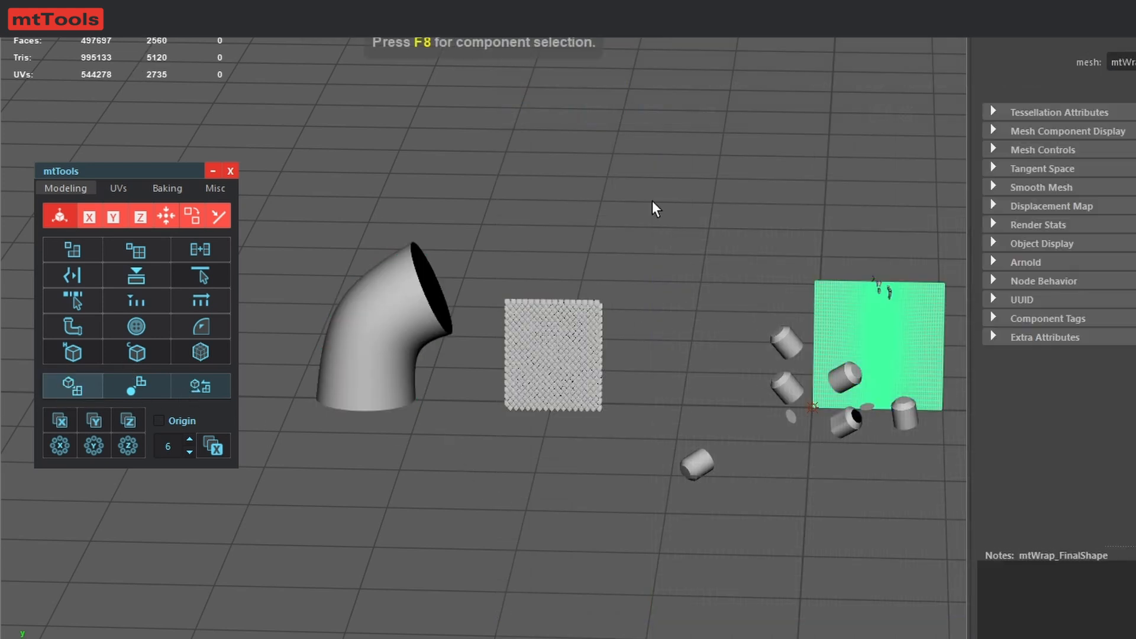
drag(654, 208, 1018, 502)
key(ctrl+h)
Step: Move the scale panel onto the flattened mesh, centring it and adjusting its depth against the surface
click(580, 359)
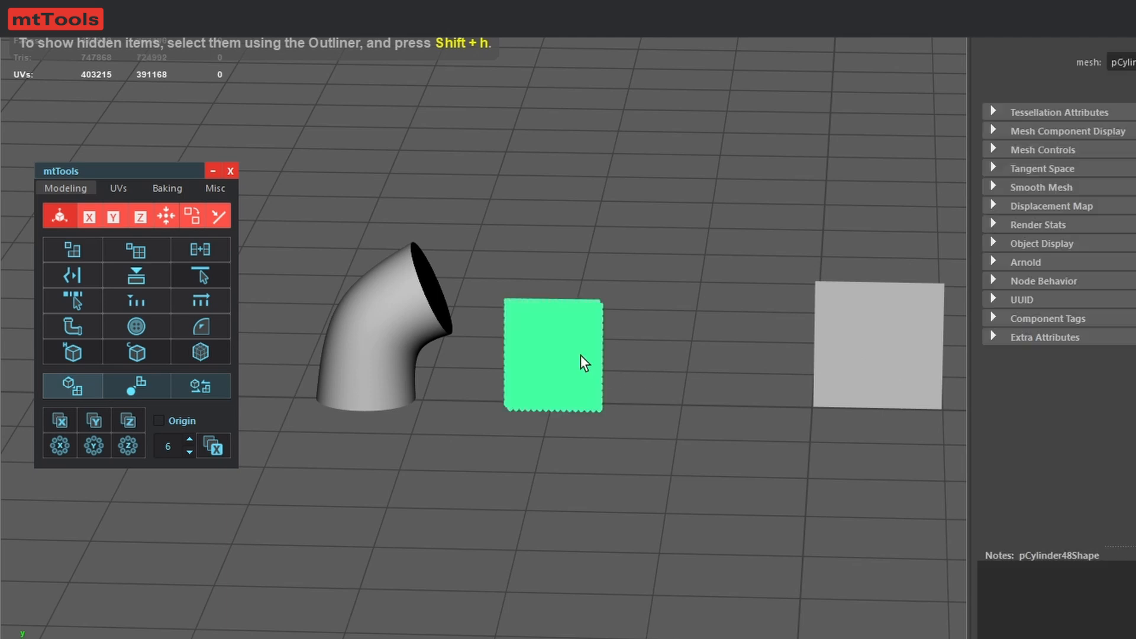
key(w)
drag(655, 363, 985, 346)
key(f)
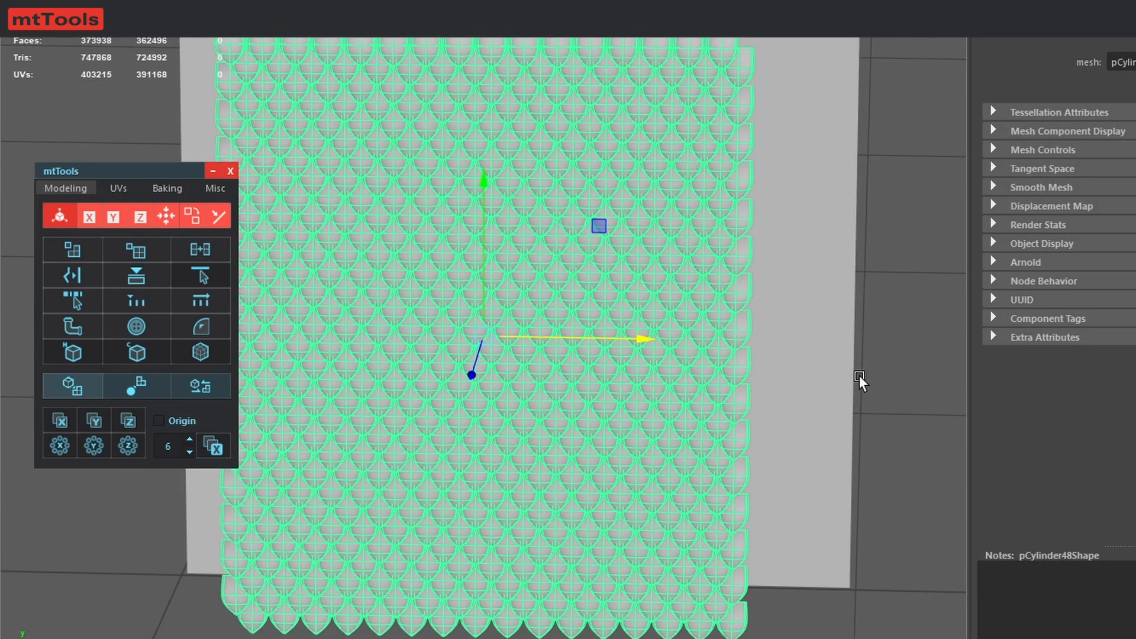
alt+drag(859, 375, 752, 414)
drag(673, 282, 532, 256)
drag(540, 335, 474, 423)
scroll(605, 489, down, 4)
alt+middle_drag(613, 506, 655, 470)
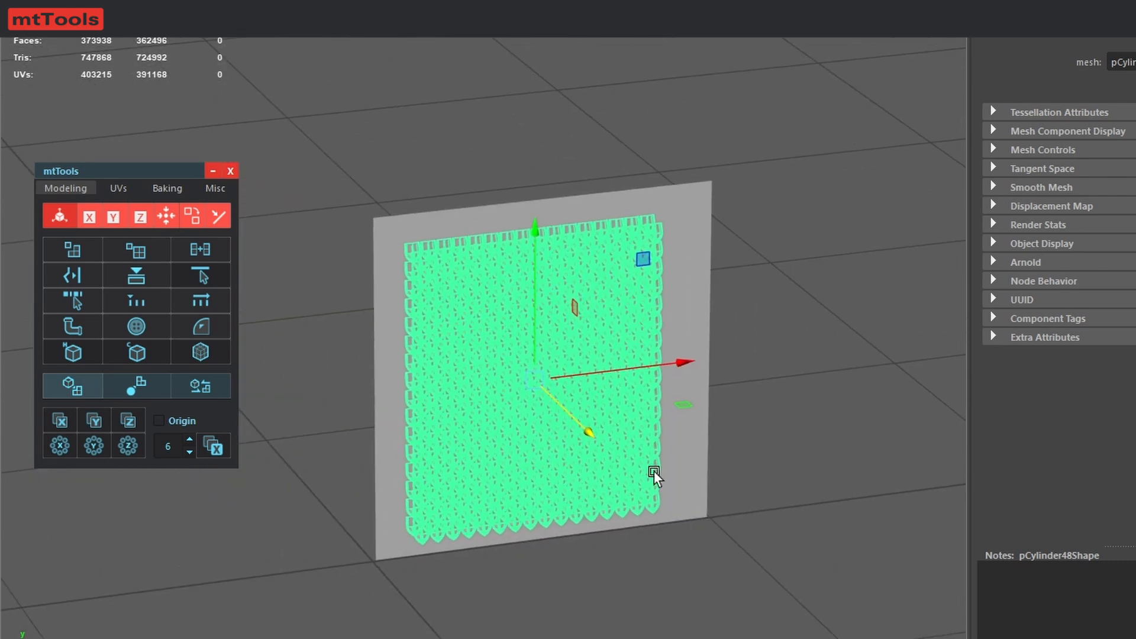
Step: Wrap the scale panel around the bent pipe by binding it to the flattened mesh
key(q)
shift+click(696, 298)
click(133, 386)
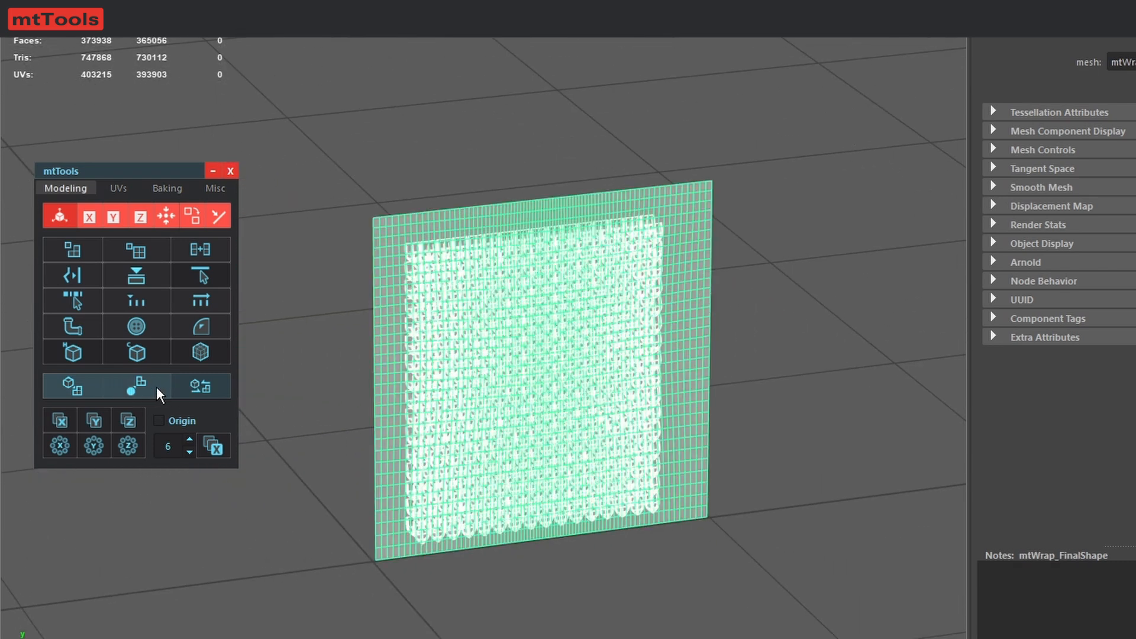
click(200, 388)
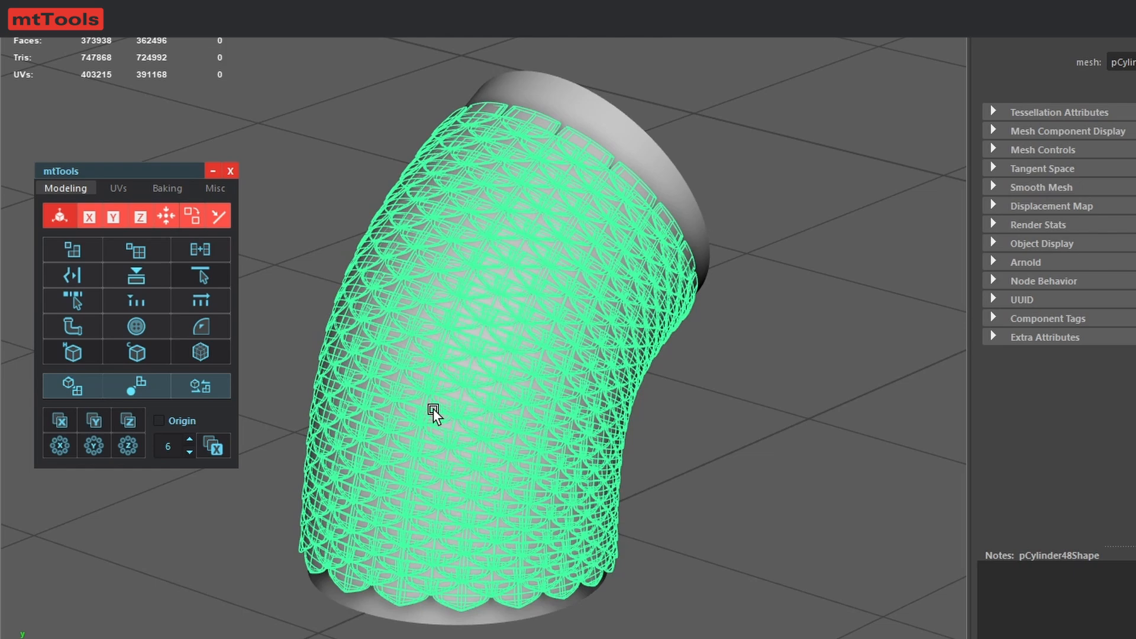
click(709, 474)
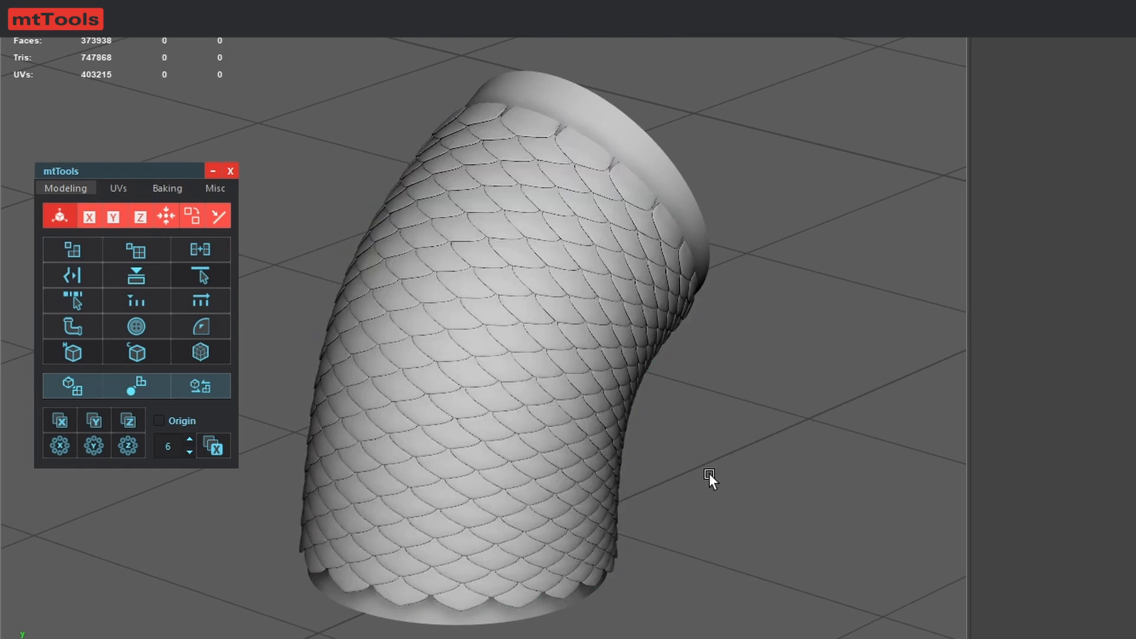
Step: Select the wrapped scales and toggle them between their flat and wrapped states
scroll(703, 489, up, 5)
alt+drag(634, 468, 612, 487)
scroll(883, 476, down, 5)
click(521, 461)
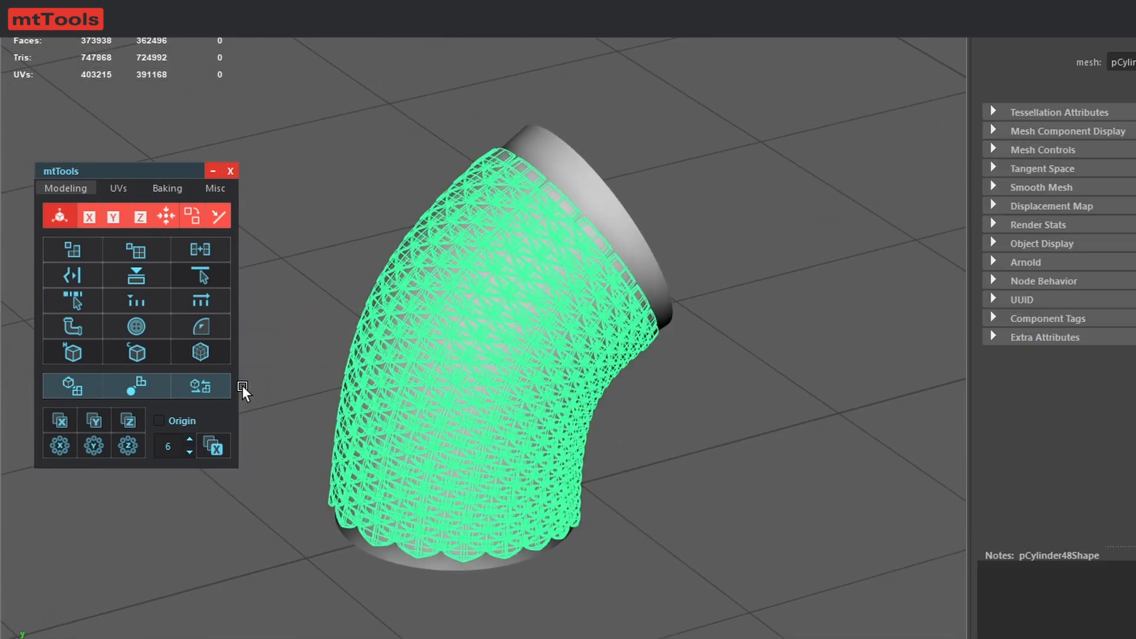
click(202, 389)
scroll(669, 414, down, 5)
alt+middle_drag(674, 417, 584, 427)
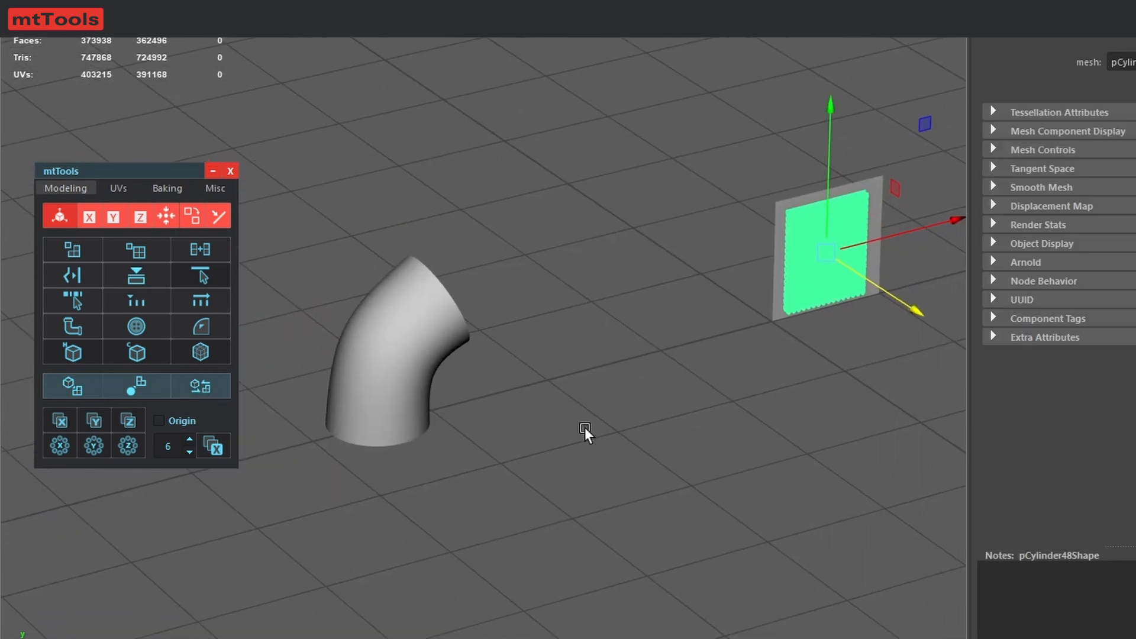
click(205, 392)
click(510, 399)
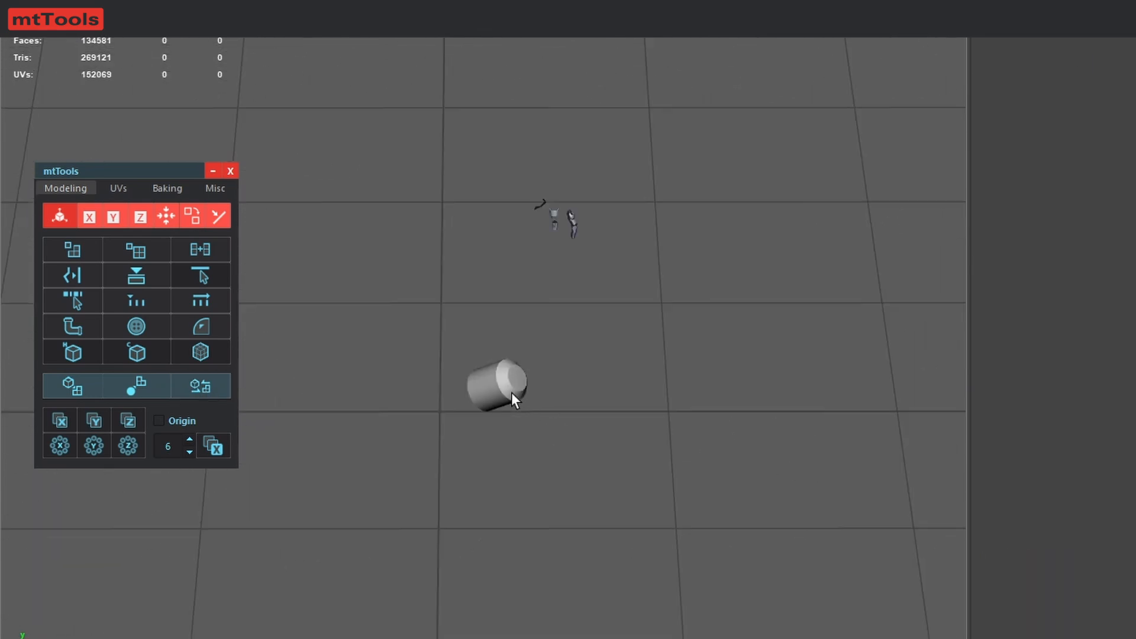
Step: Duplicate the bevelled cylinder and place the copy beside the original with a different rotation
click(512, 392)
alt+drag(530, 399, 583, 403)
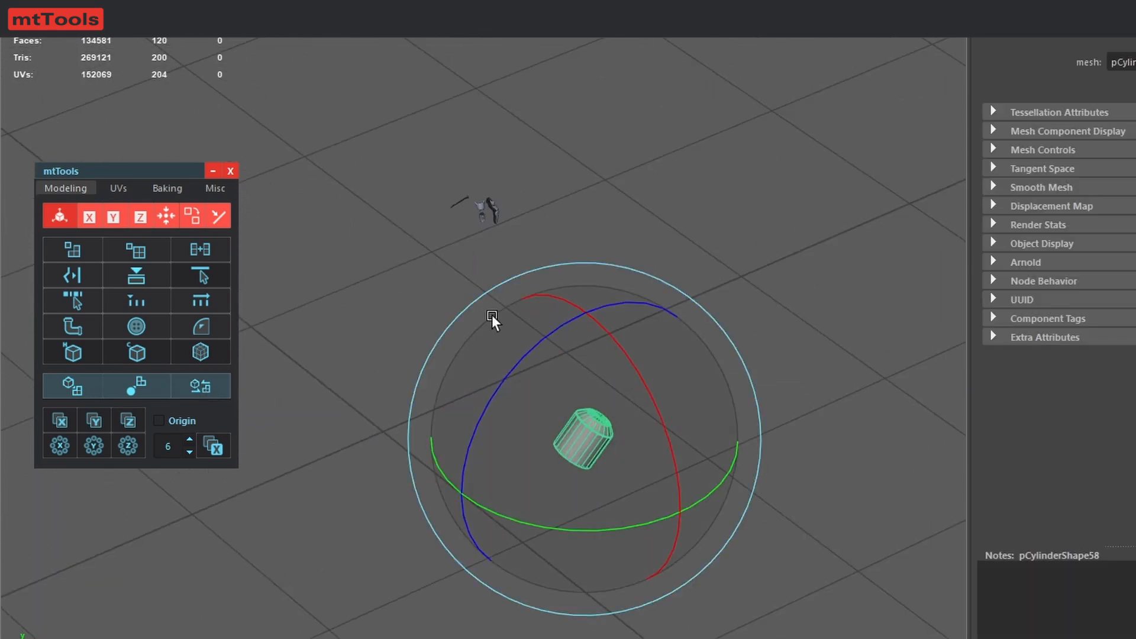
key(w)
key(ctrl+d)
drag(587, 437, 548, 479)
key(e)
key(w)
alt+middle_drag(548, 478, 621, 372)
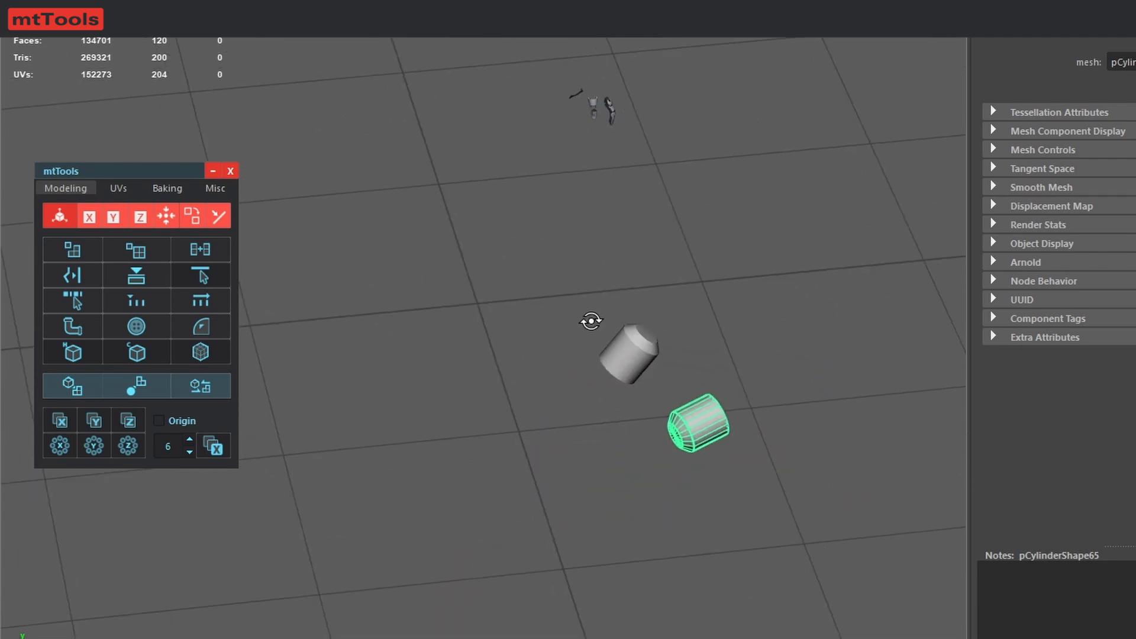
Step: Mirror both cylinders across the X axis with the Origin option enabled
click(159, 421)
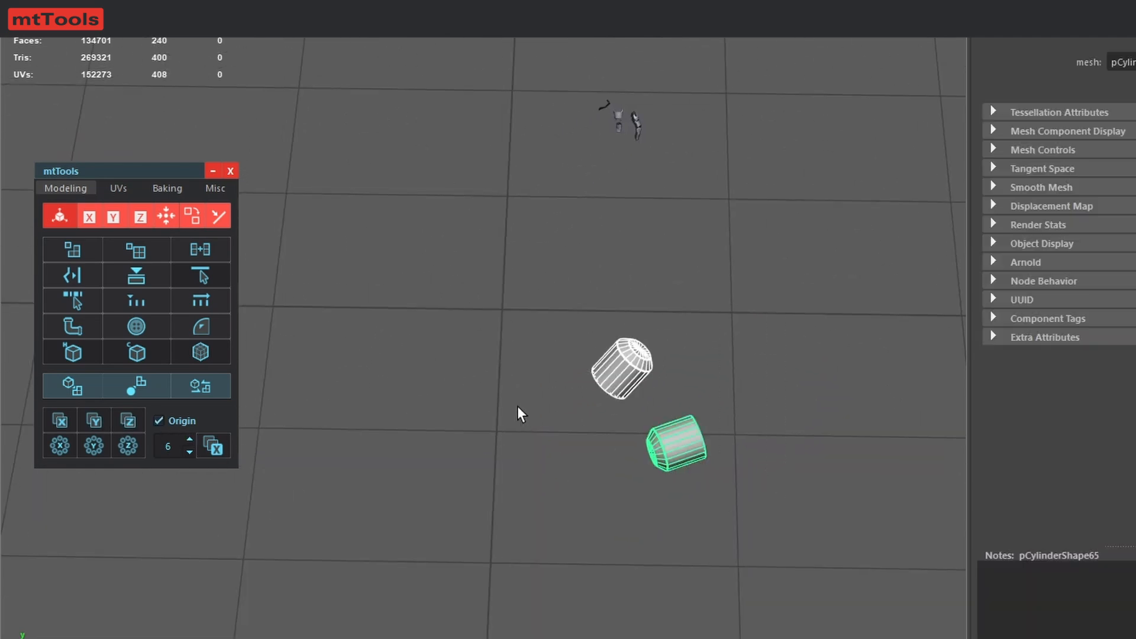
click(62, 426)
alt+drag(394, 416, 466, 407)
key(w)
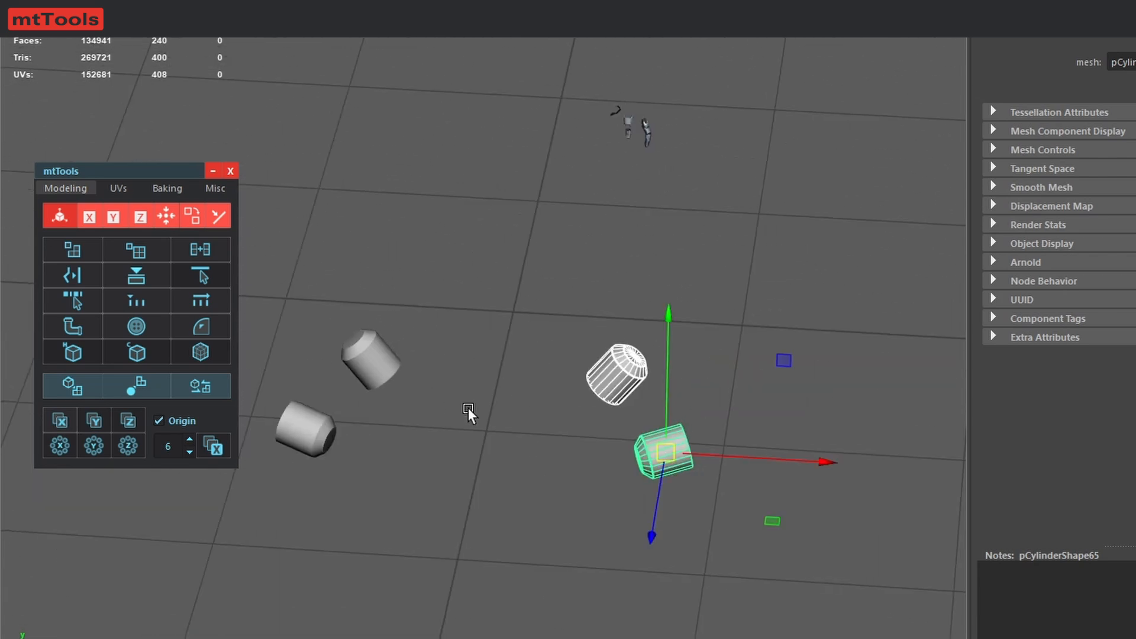
Step: Mirror the two selected cylinders about the origin across the Z axis and also vertically across the Y axis
click(131, 422)
alt+drag(516, 435, 651, 205)
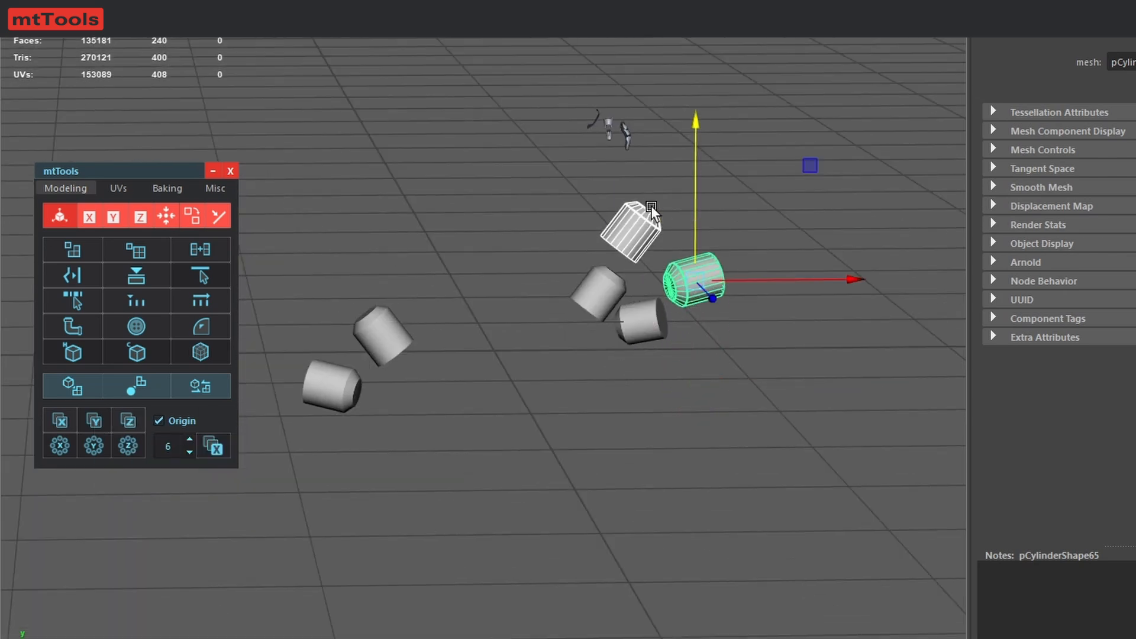
click(128, 421)
alt+drag(633, 483, 592, 450)
Step: Select all the mirrored cylinders and convert them from instances into independent meshes
drag(591, 445, 787, 561)
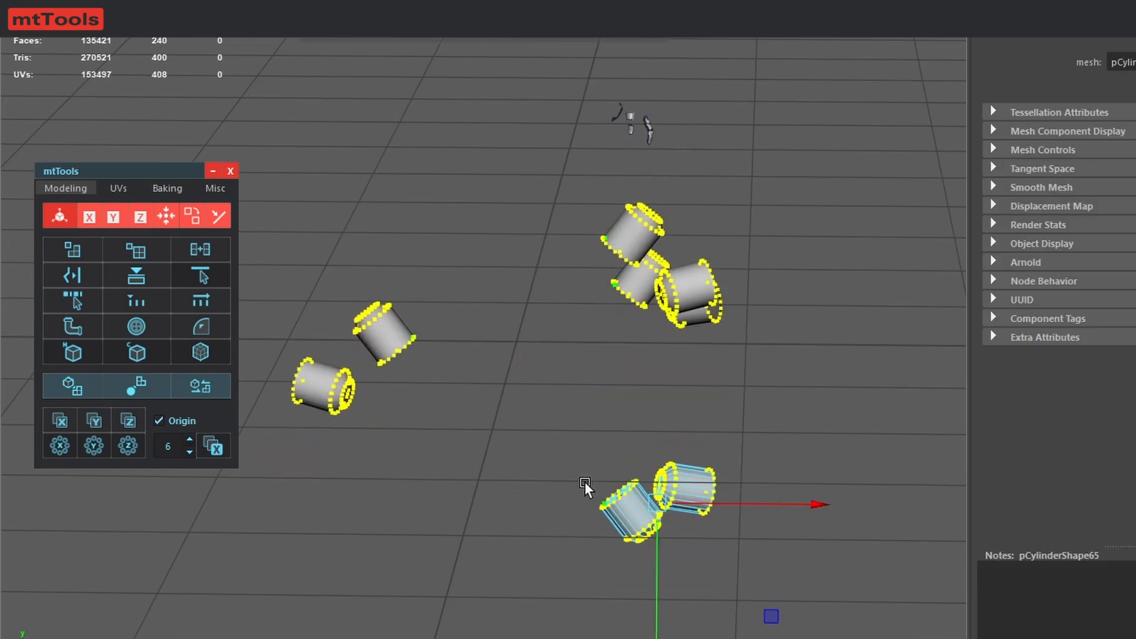
alt+drag(589, 487, 349, 305)
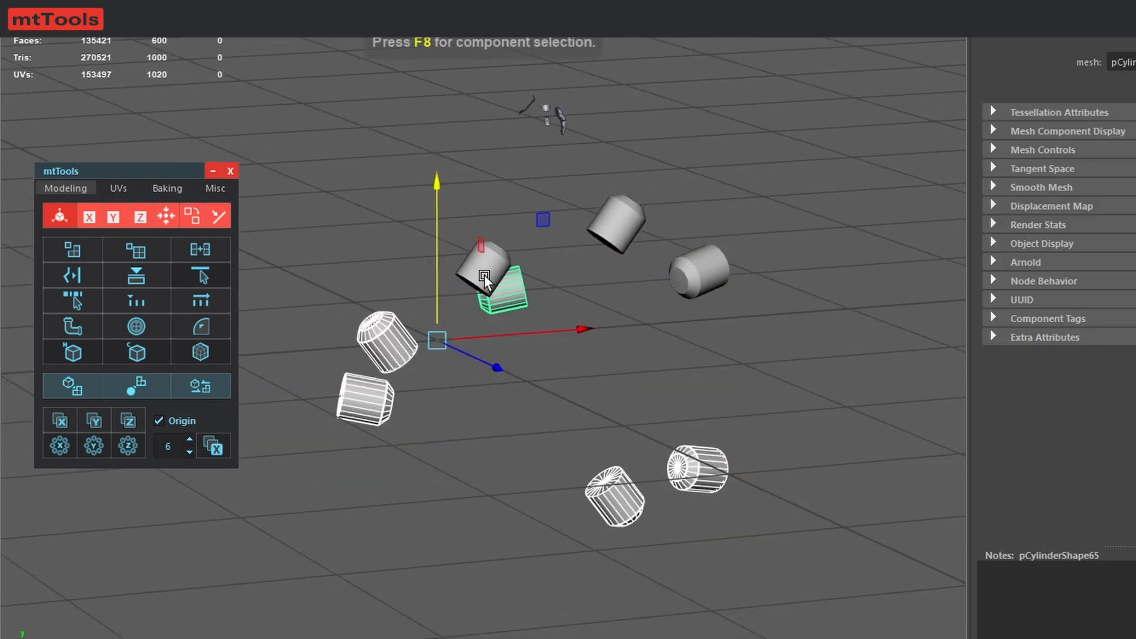
drag(309, 158, 775, 518)
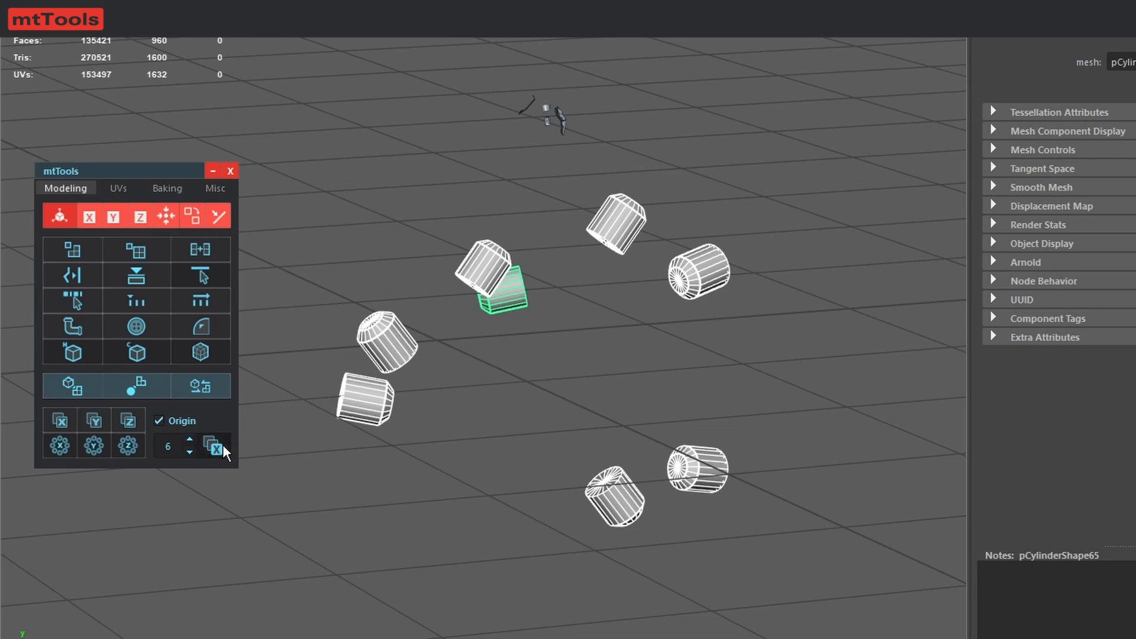
click(215, 448)
Step: Test the independence of the lower mirrored cylinders by moving one's vertices and the other as an object, undoing each move
click(611, 494)
key(F9)
drag(532, 434, 677, 538)
key(w)
drag(615, 497, 525, 412)
key(ctrl+z)
key(F8)
drag(681, 462, 722, 518)
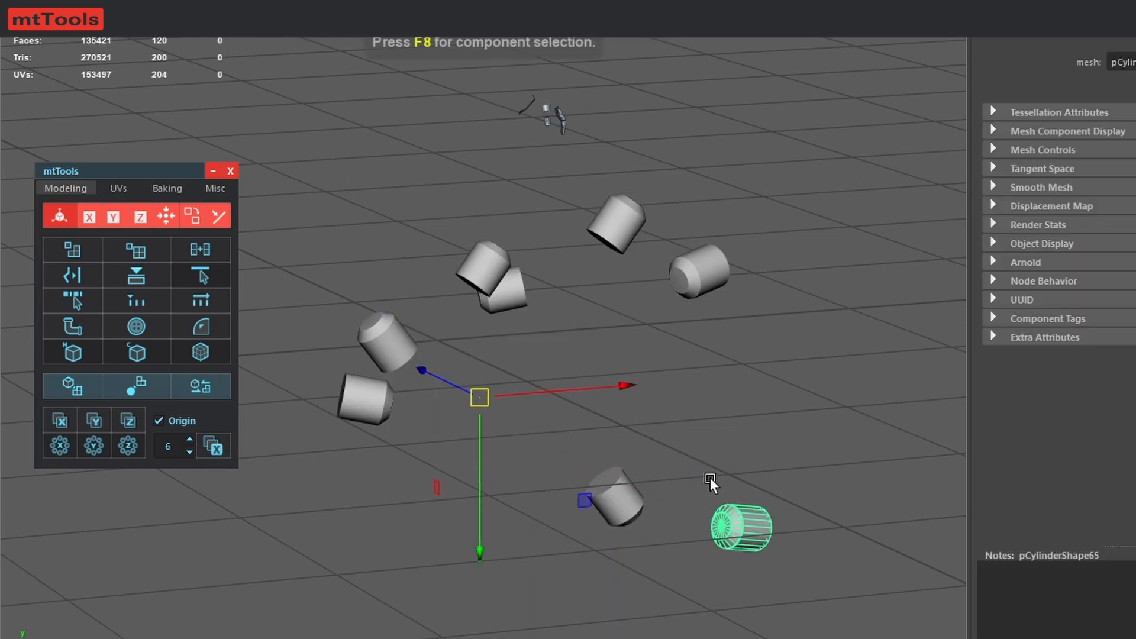
key(ctrl+z)
Step: Delete all mirrored copies, keeping only the two original cylinders
shift+drag(574, 544, 599, 521)
shift+drag(508, 244, 297, 444)
key(Delete)
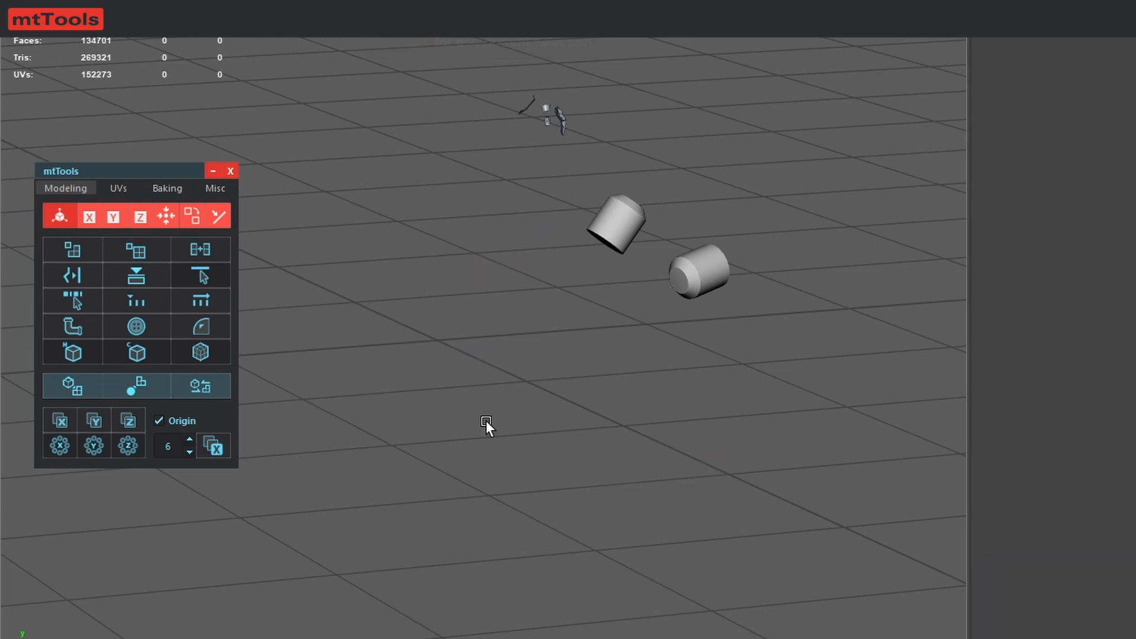
Step: Select the front original cylinder and move its pivot away from the mesh
drag(487, 427, 741, 215)
alt+drag(751, 289, 614, 330)
drag(598, 282, 592, 343)
key(e)
drag(695, 242, 677, 225)
key(w)
key(d)
drag(687, 276, 711, 355)
alt+drag(710, 355, 630, 331)
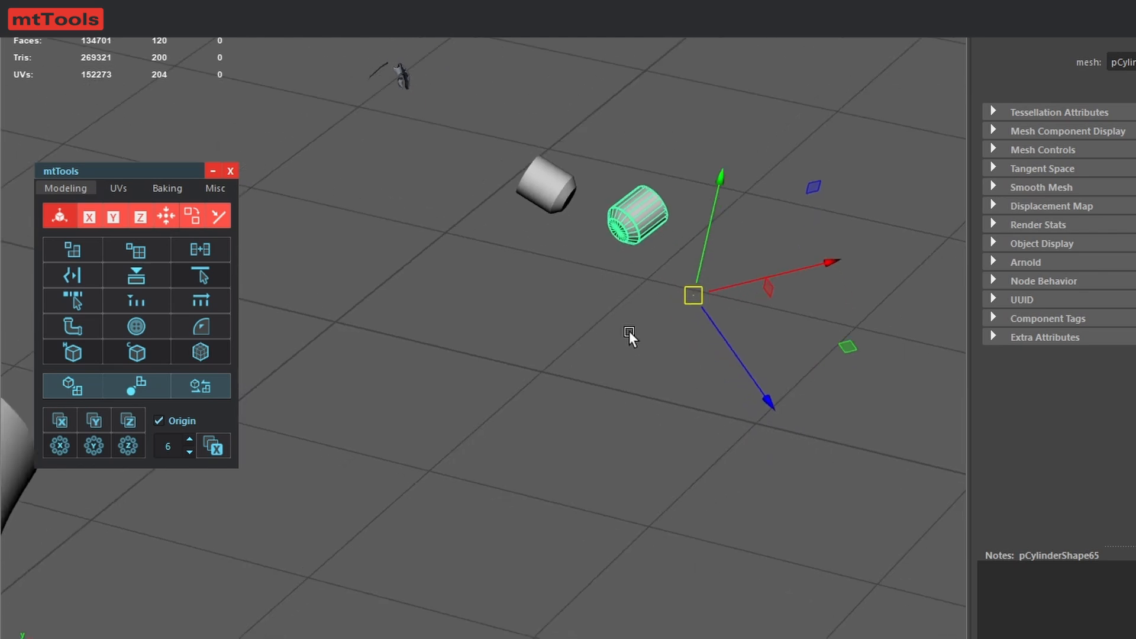
Step: Reposition the cylinder's pivot farther out along X so that it sits beside the mesh
alt+drag(531, 333, 594, 332)
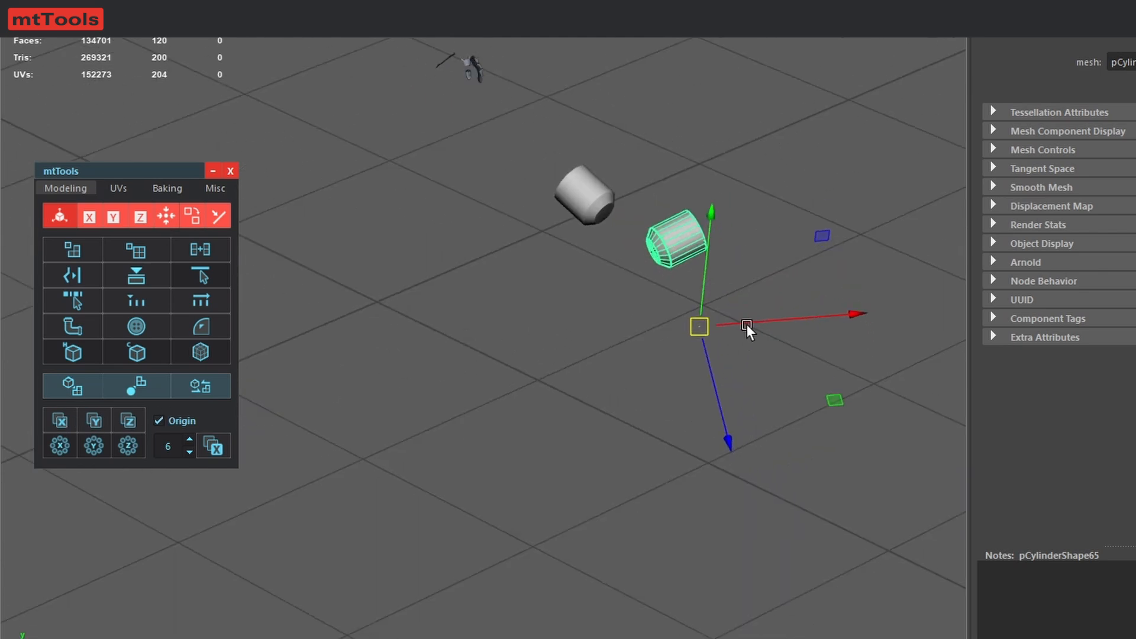
drag(747, 324, 831, 325)
drag(797, 360, 767, 272)
alt+drag(681, 323, 646, 334)
alt+middle_drag(647, 333, 491, 389)
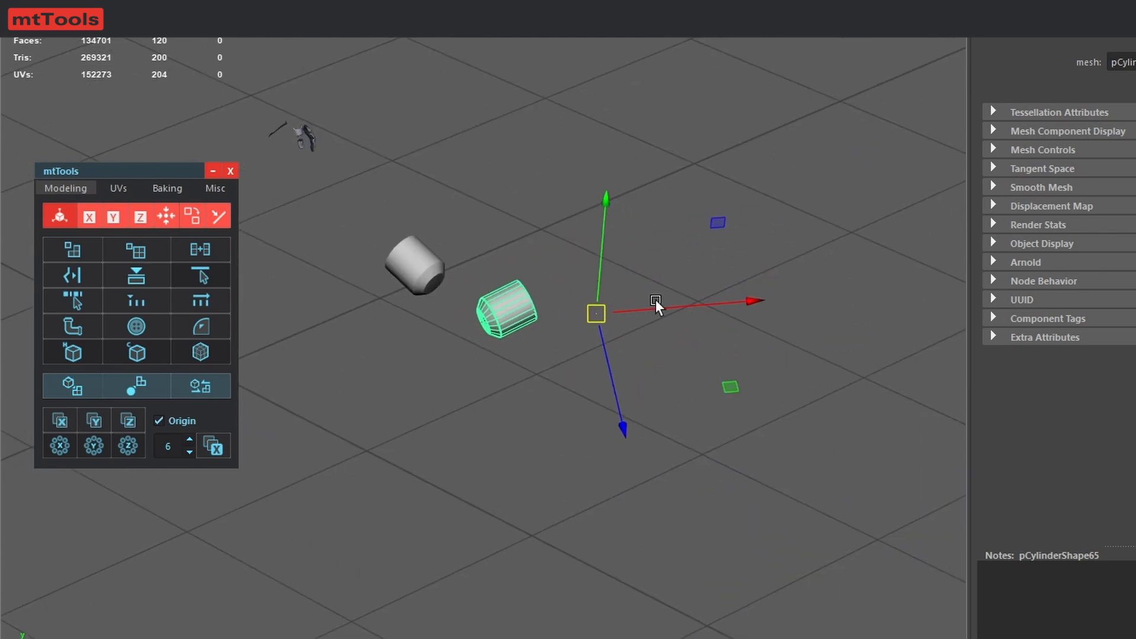
Step: Turn off the Origin option and mirror the cylinder around its custom pivot across the X and Z axes
click(161, 421)
click(55, 425)
alt+drag(485, 379, 640, 390)
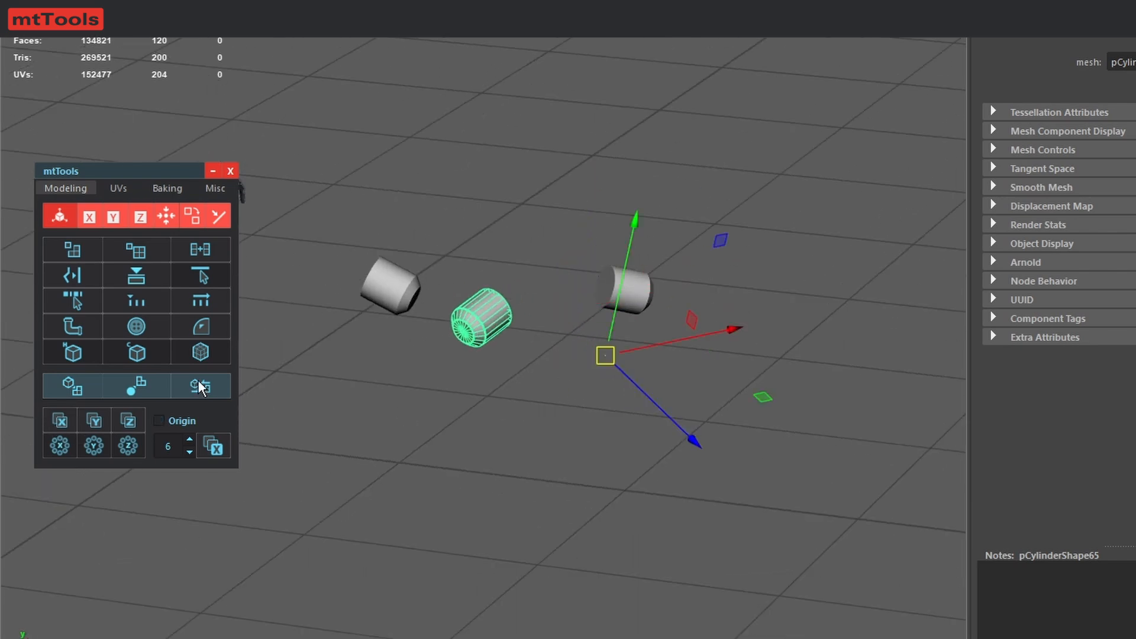
click(133, 421)
alt+drag(568, 361, 634, 389)
Step: Delete the mirrored copies and the second original, keeping only the cylinder with the custom pivot
drag(527, 507, 784, 84)
alt+drag(722, 107, 398, 245)
key(Delete)
Step: Select the remaining cylinder and adjust its placement across the ground plane
drag(478, 246, 542, 332)
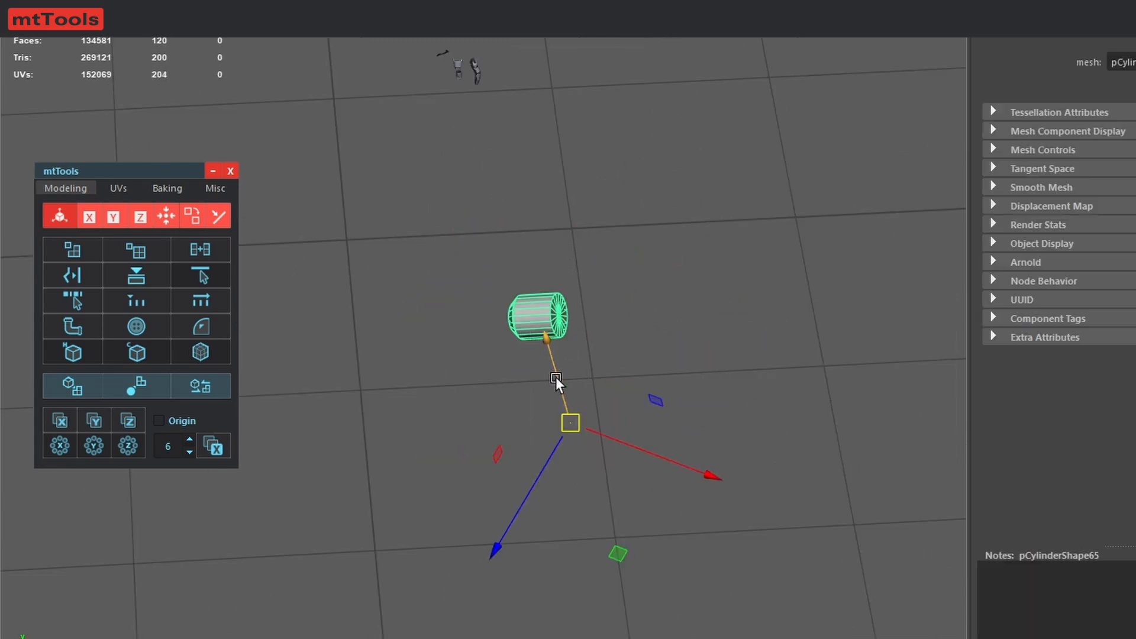
drag(618, 554, 558, 500)
alt+drag(388, 385, 364, 357)
alt+middle_drag(364, 357, 433, 408)
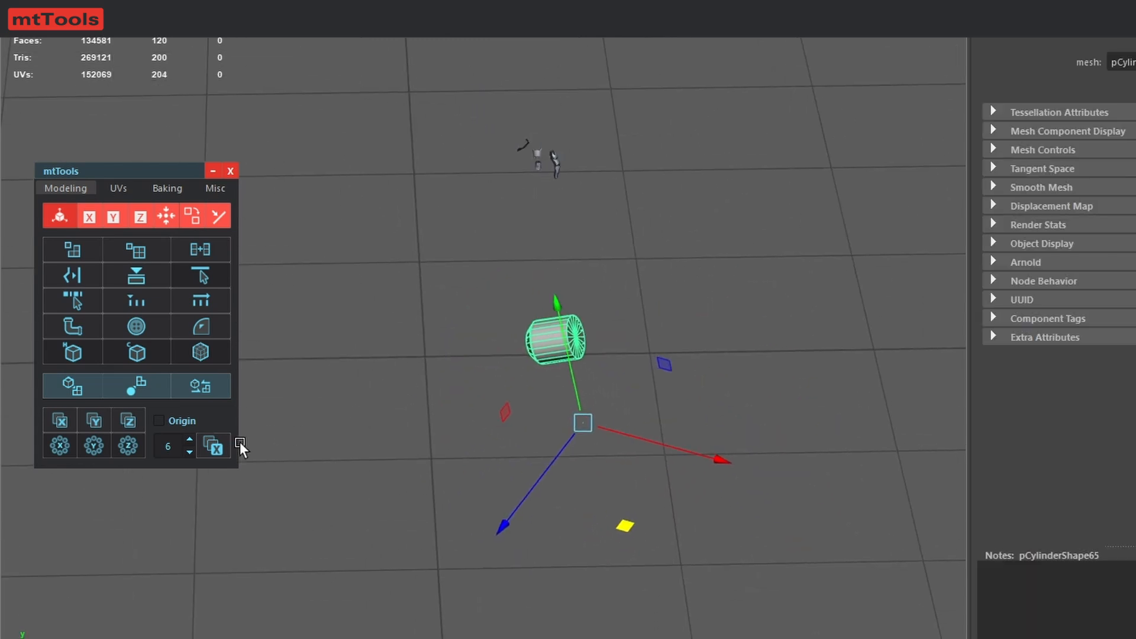
Step: Enable the Origin option and create radial arrays with a count of 6 from the cylinder, around X and around Z
click(160, 421)
click(60, 445)
alt+drag(336, 395, 551, 419)
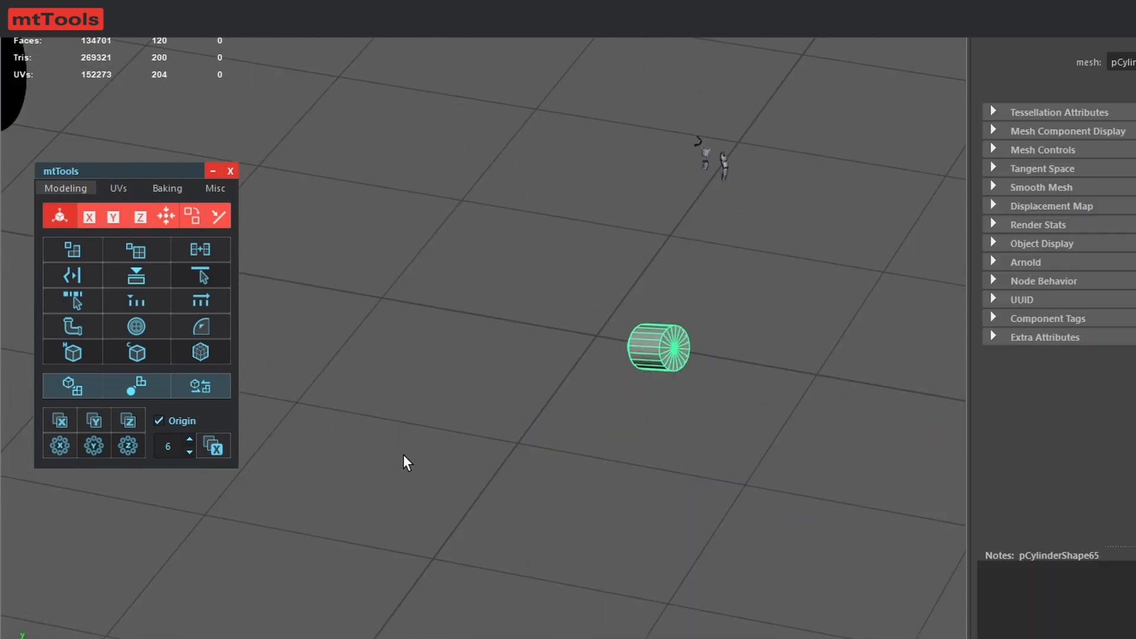
alt+drag(406, 462, 345, 416)
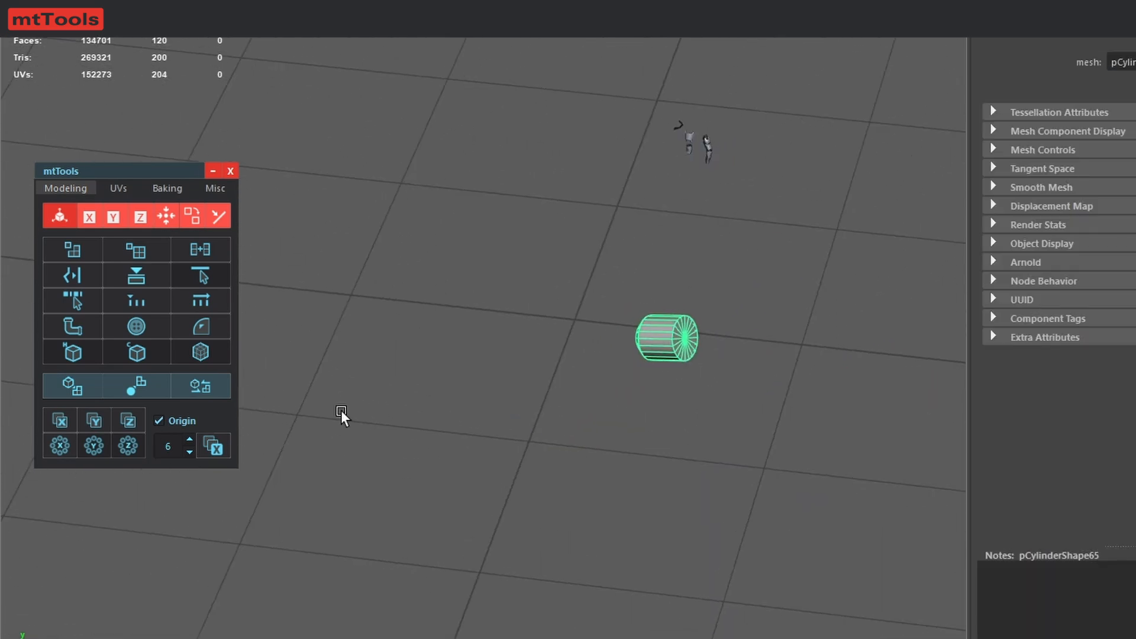
key(e)
click(127, 445)
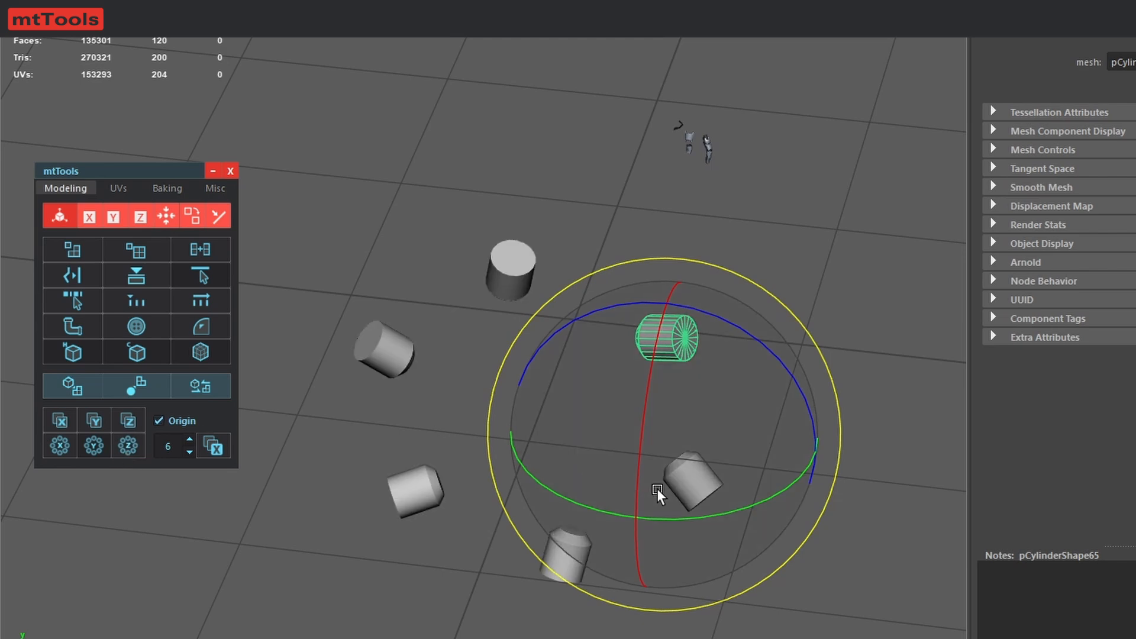
Step: Try moving the source cylinder's vertices to test the linked radial copies, and undo the move
drag(608, 279, 762, 401)
key(w)
drag(779, 250, 799, 271)
key(ctrl+z)
key(F8)
key(q)
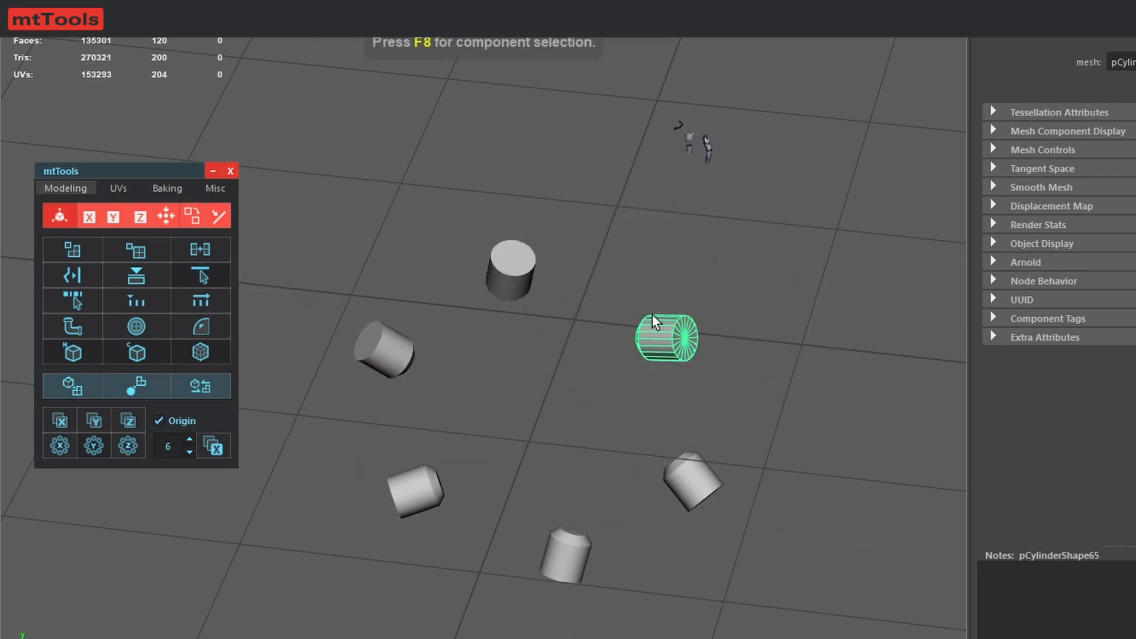
Step: Delete all radial copies while keeping the original cylinder
drag(279, 208, 768, 634)
ctrl+drag(624, 297, 699, 378)
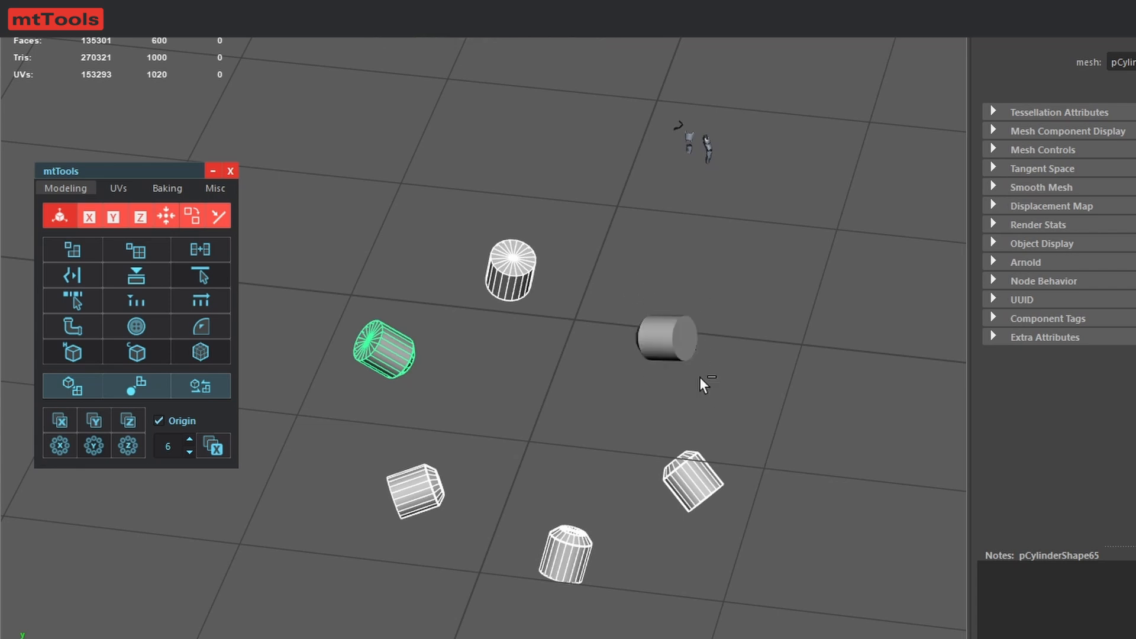
key(Delete)
Step: Set the radial count to 12 and array the cylinder around the Y axis of its own pivot with Origin off
click(666, 339)
double_click(167, 446)
text(12)
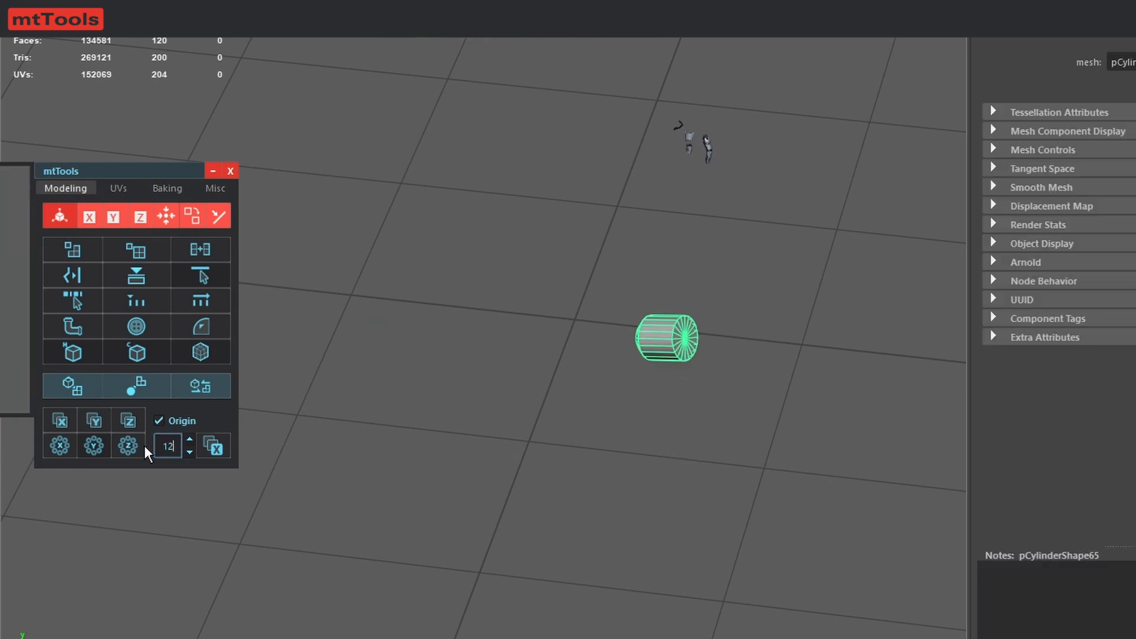
click(95, 447)
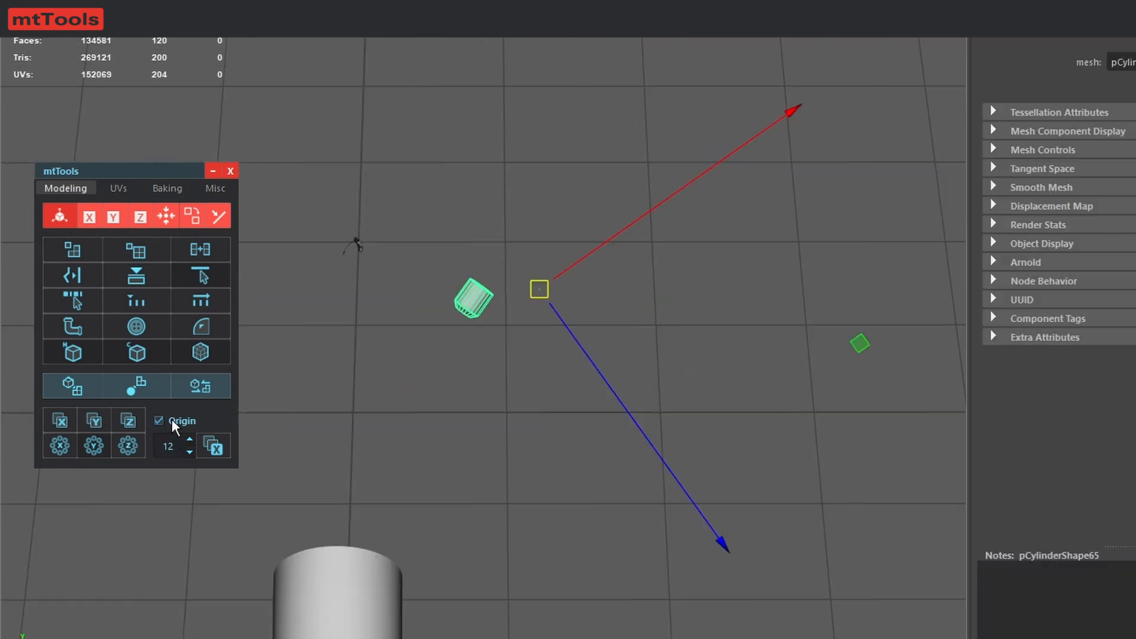
click(95, 450)
scroll(439, 365, up, 3)
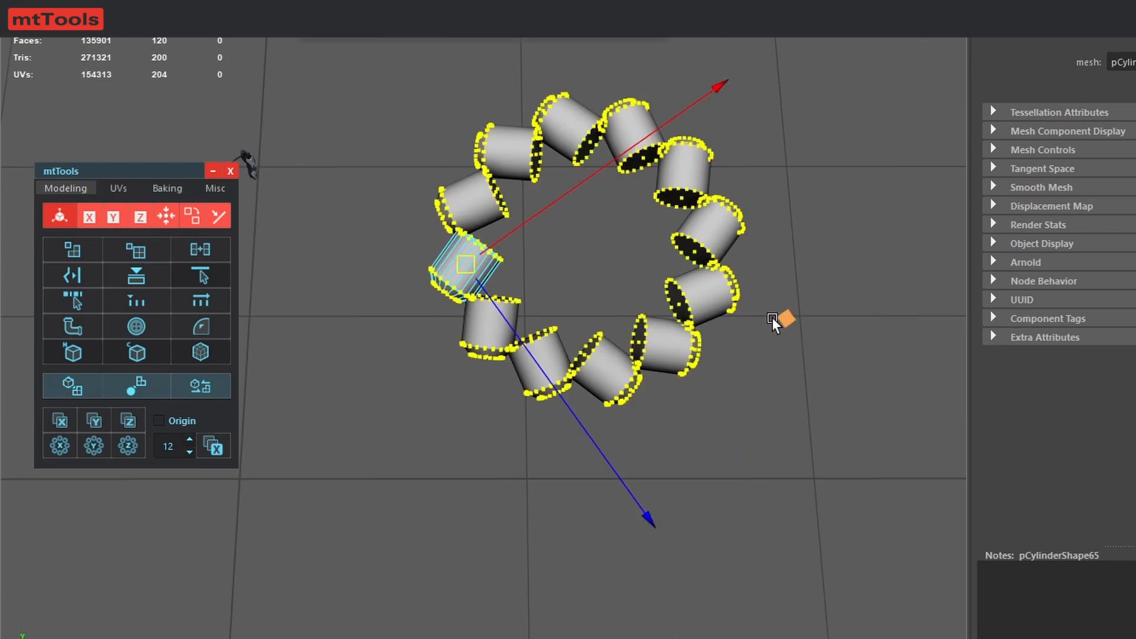
Step: Test the instanced ring by moving one cylinder's vertices, undoing that move, and scaling the vertices instead
drag(773, 318, 722, 338)
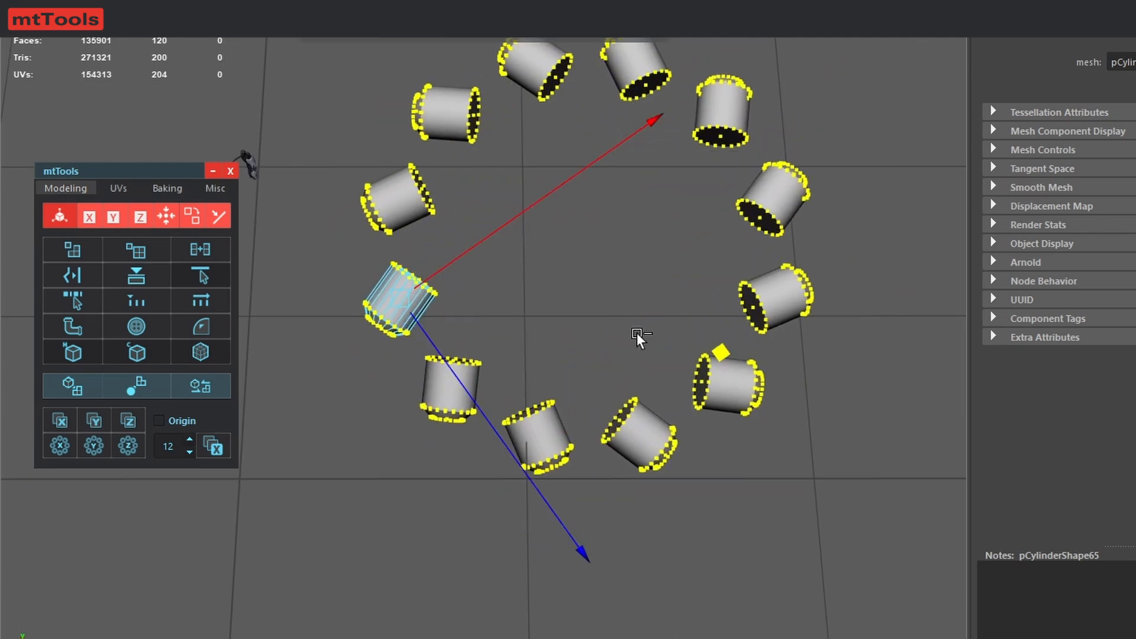
key(ctrl+z)
key(q)
drag(438, 208, 528, 264)
key(r)
drag(799, 296, 762, 337)
key(F8)
click(825, 300)
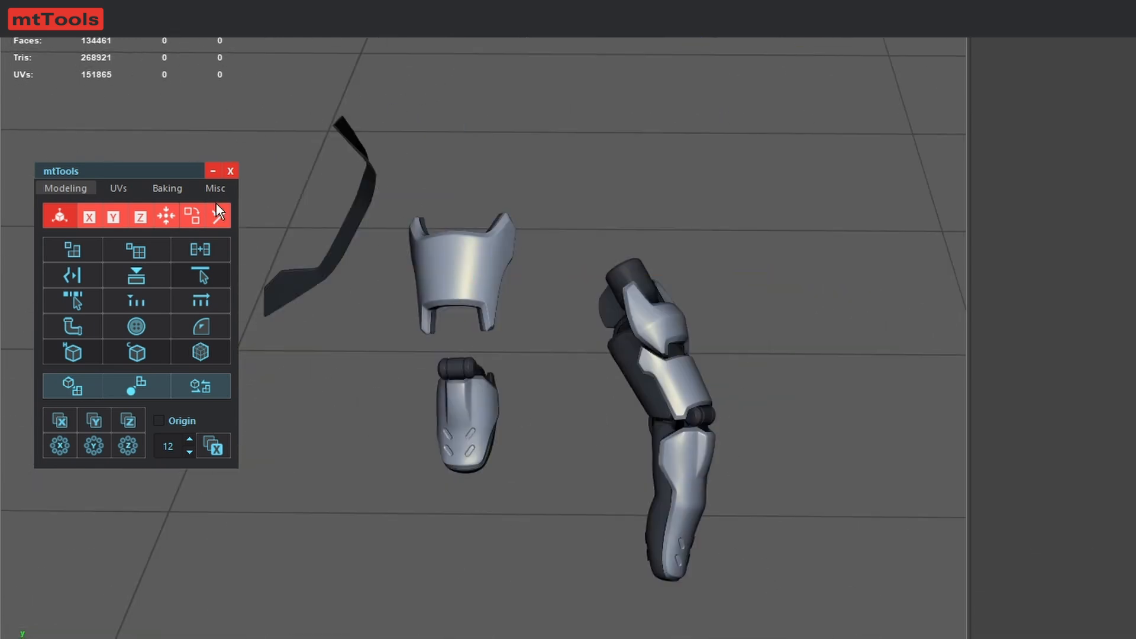
Step: Select the high-poly armor meshes, excluding the dark strap, and add the _HIGH suffix to their names
click(119, 188)
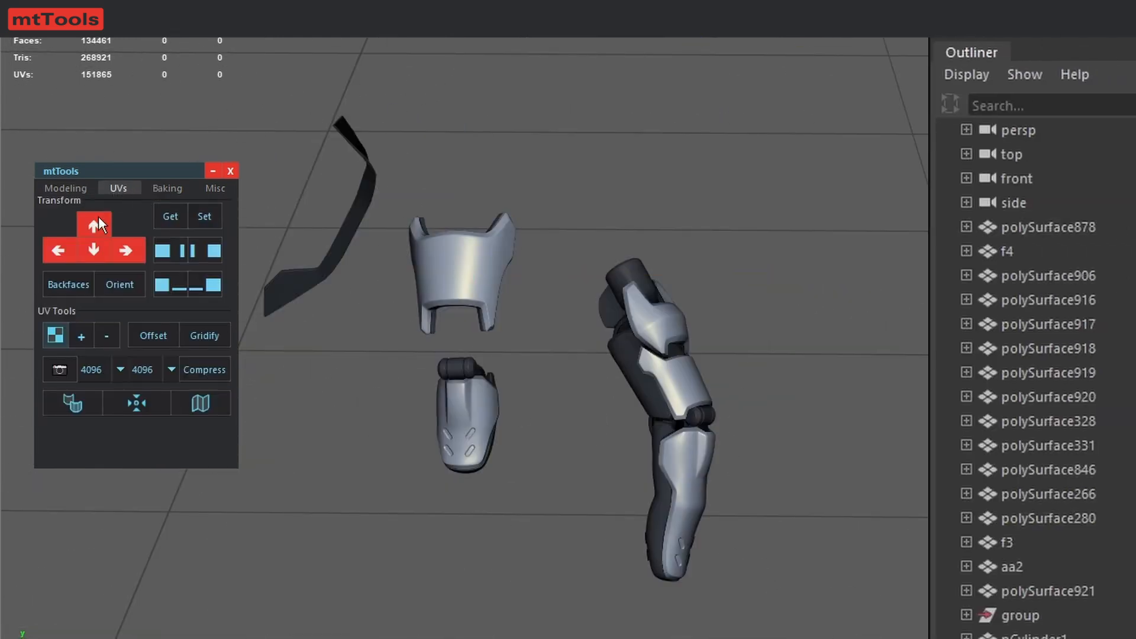
scroll(428, 272, down, 5)
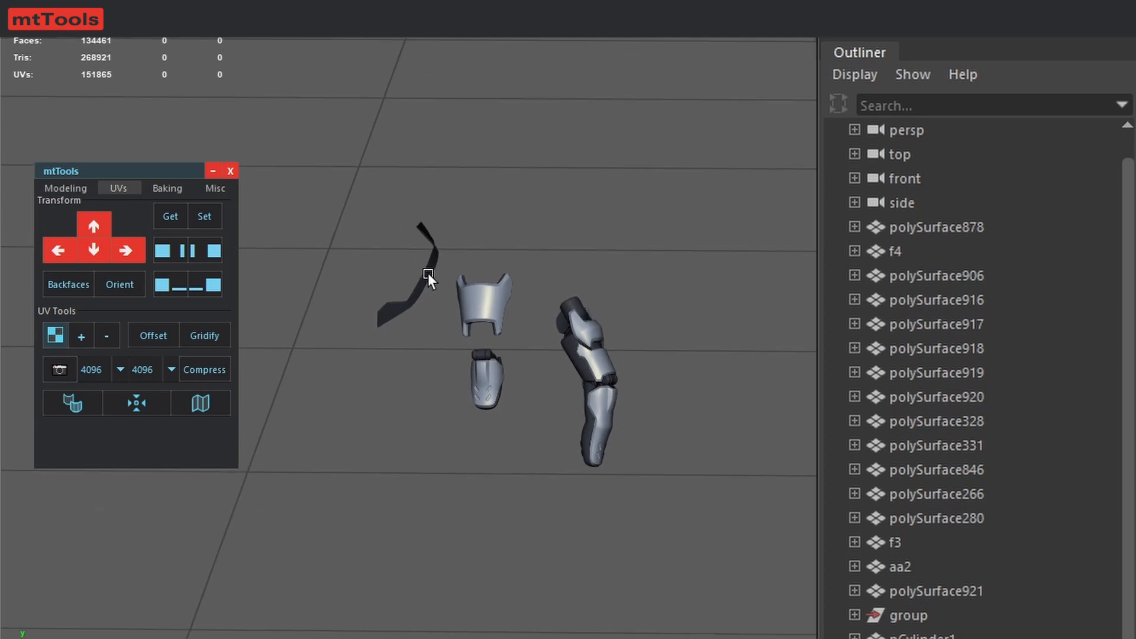
alt+drag(428, 272, 560, 187)
drag(735, 208, 563, 432)
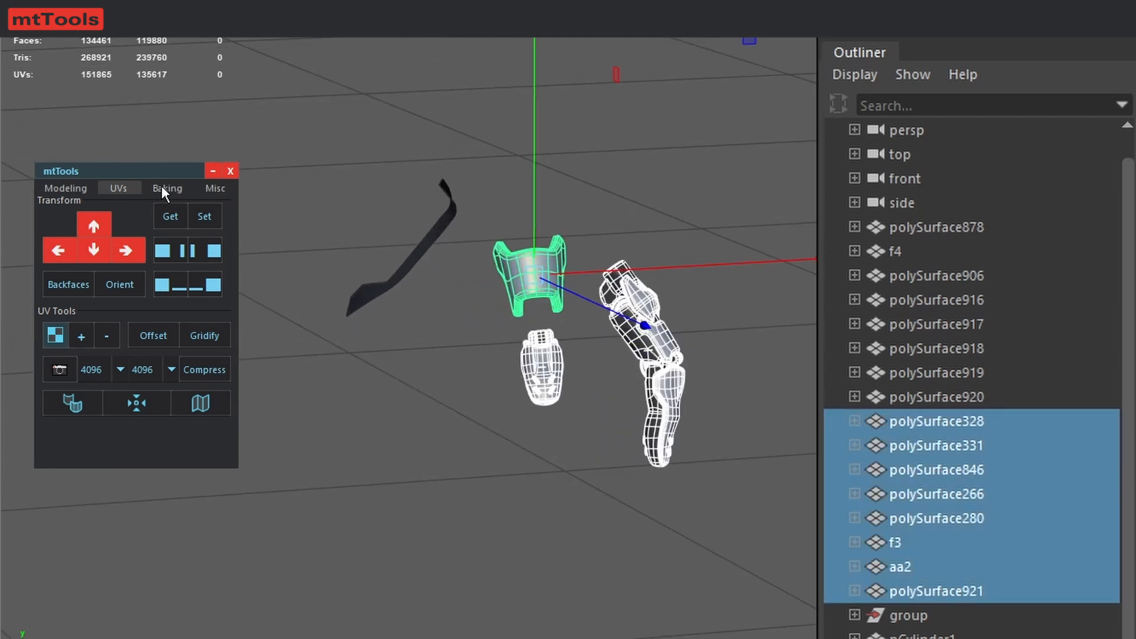
click(165, 188)
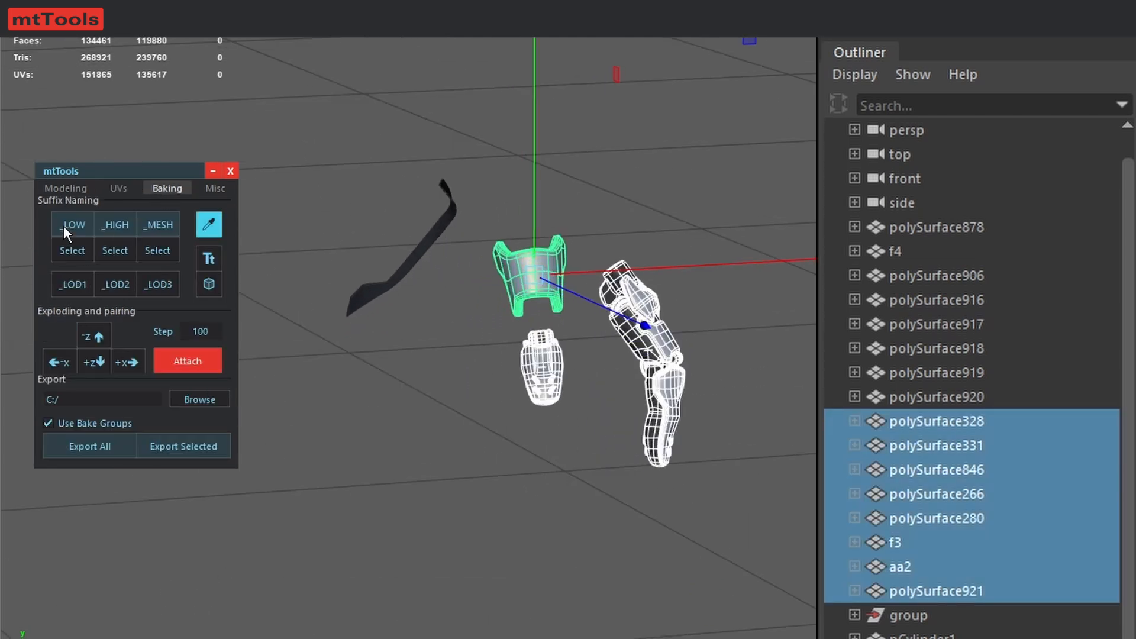
click(118, 223)
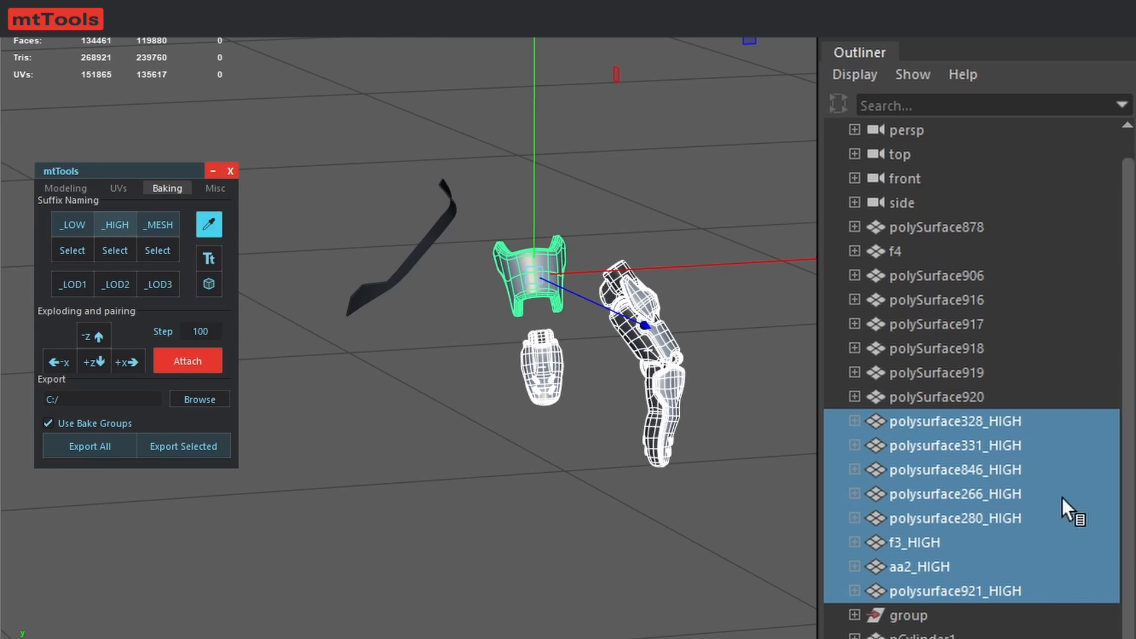
click(301, 505)
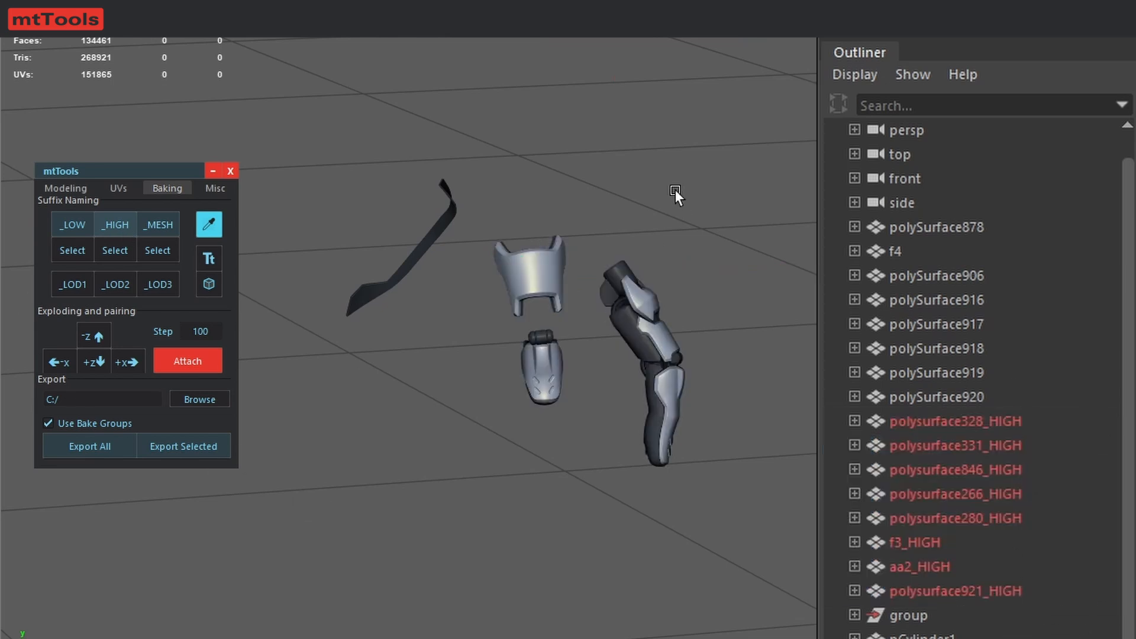
Step: Select all _HIGH meshes, explode them along +X with a step of 100, and bring them back along -X
click(115, 251)
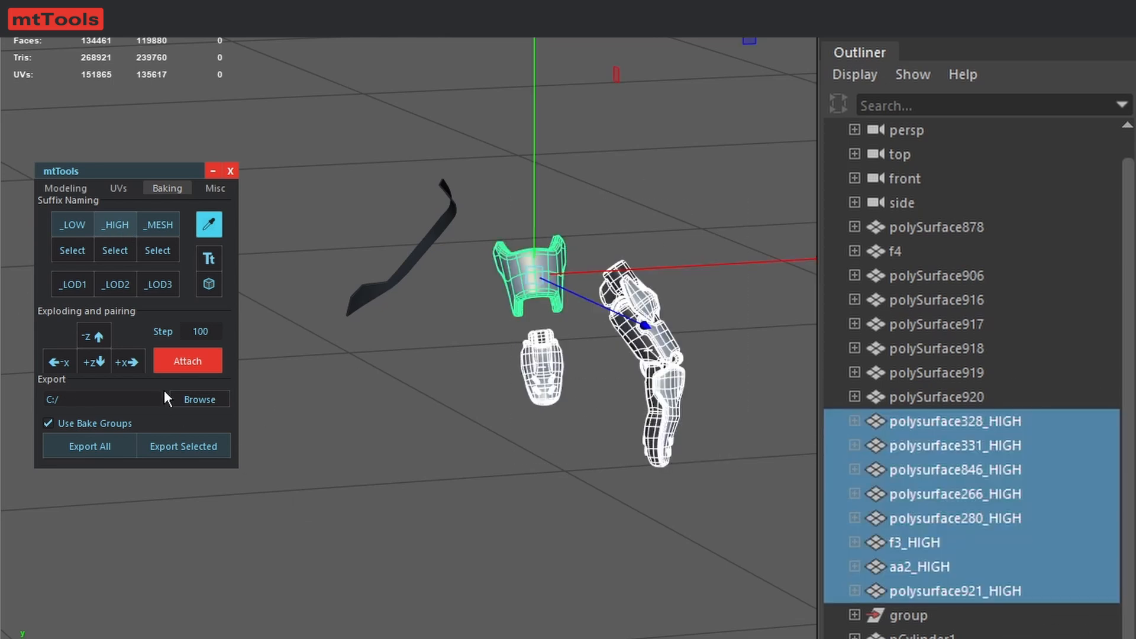
click(128, 363)
scroll(548, 404, down, 10)
alt+middle_drag(725, 399, 395, 460)
alt+drag(395, 460, 499, 474)
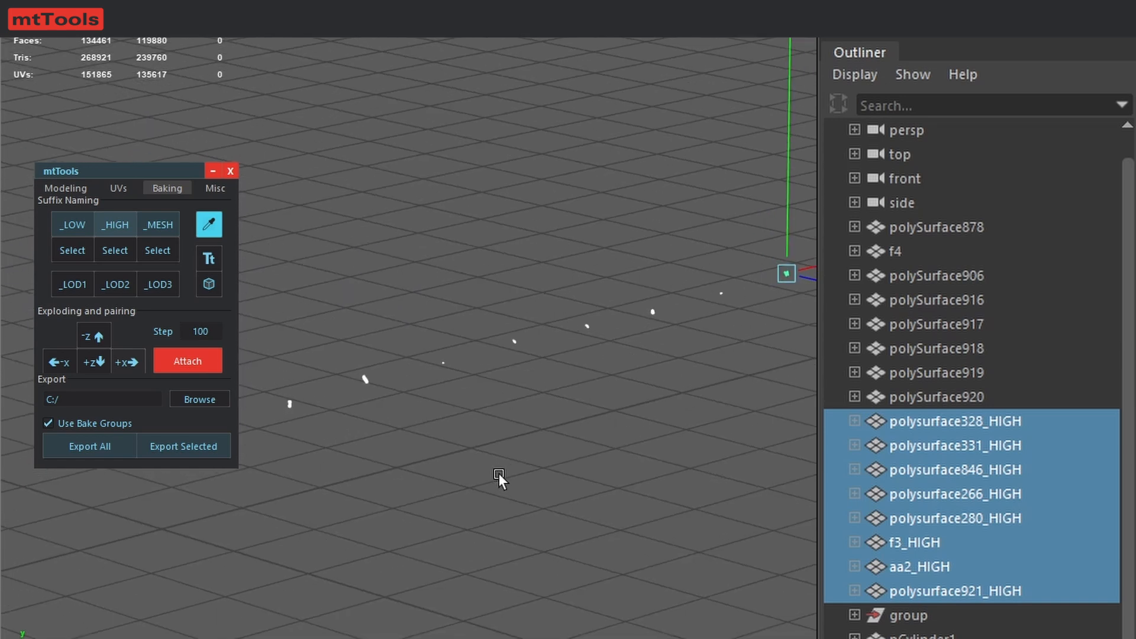
click(60, 362)
alt+middle_drag(390, 528, 647, 498)
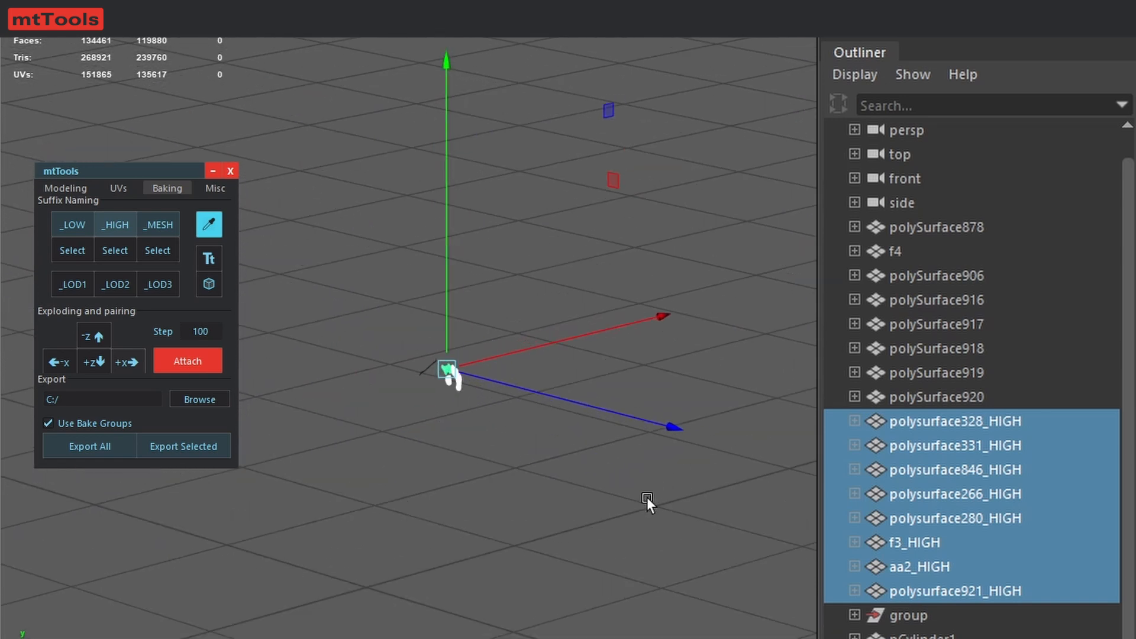
Step: Unhide the low-poly armor meshes and clear the selection
scroll(647, 499, up, 3)
alt+drag(583, 559, 631, 574)
alt+drag(503, 467, 391, 482)
key(f)
scroll(414, 480, down, 3)
alt+middle_drag(472, 464, 646, 481)
scroll(575, 477, up, 2)
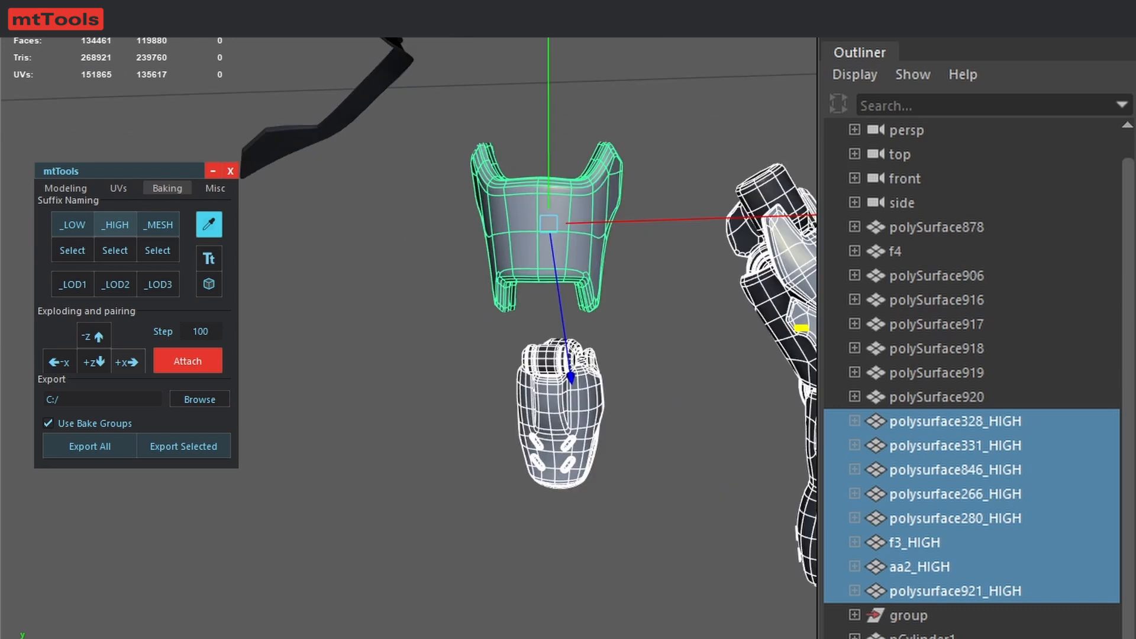
key(ctrl+shift+h)
click(646, 480)
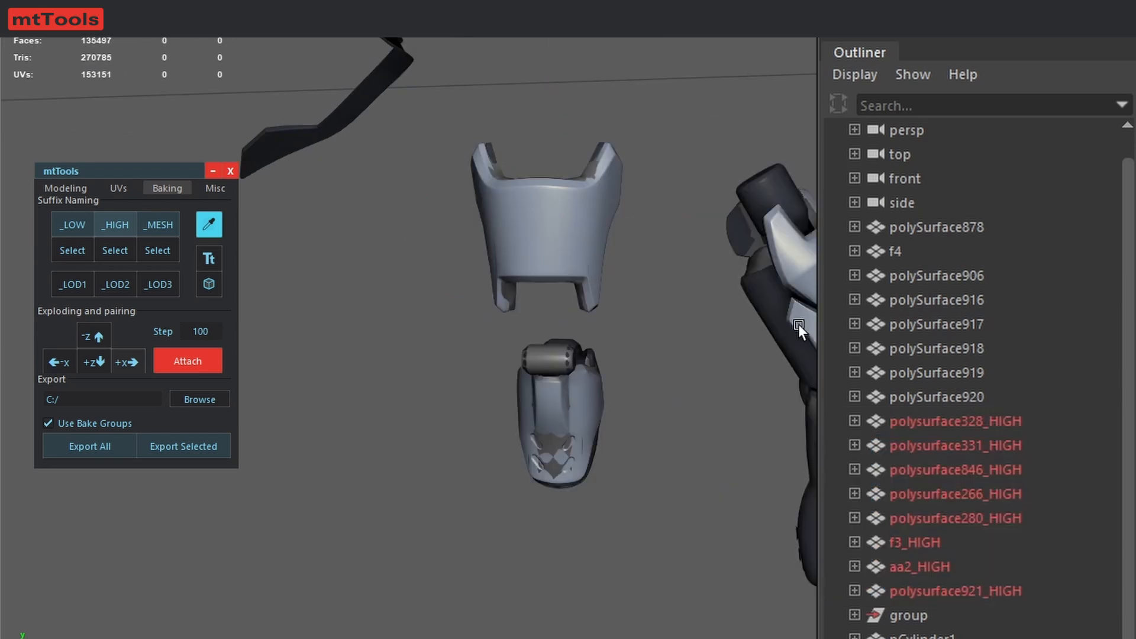
Step: Select only the low-poly armor meshes and add the _LOW suffix to their names
key(ctrl+z)
shift+drag(438, 107, 812, 514)
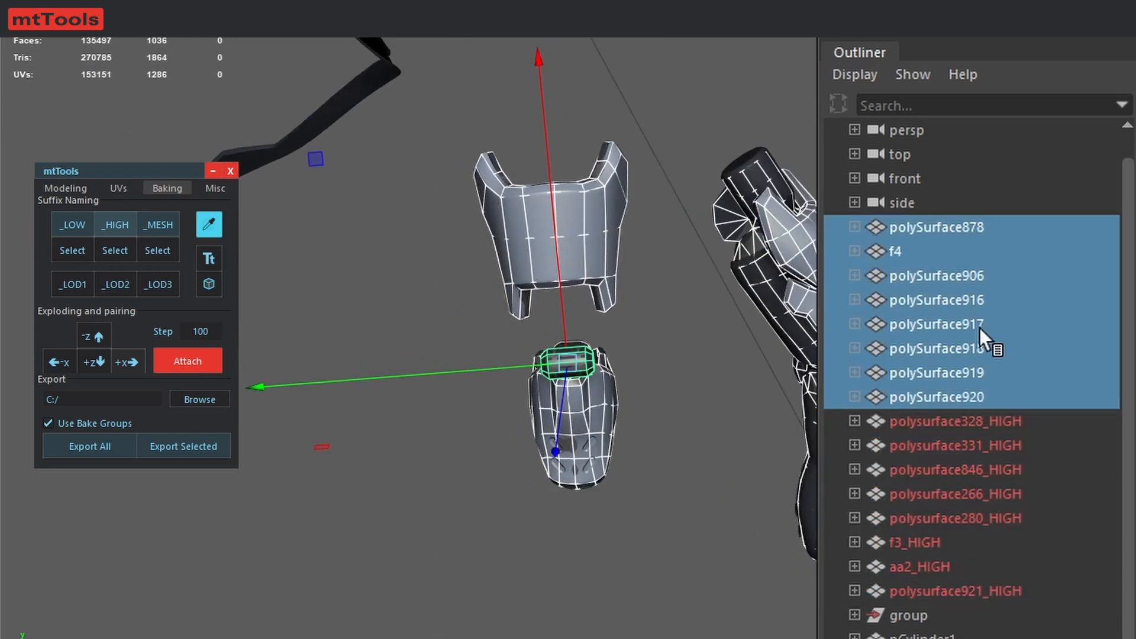
click(77, 229)
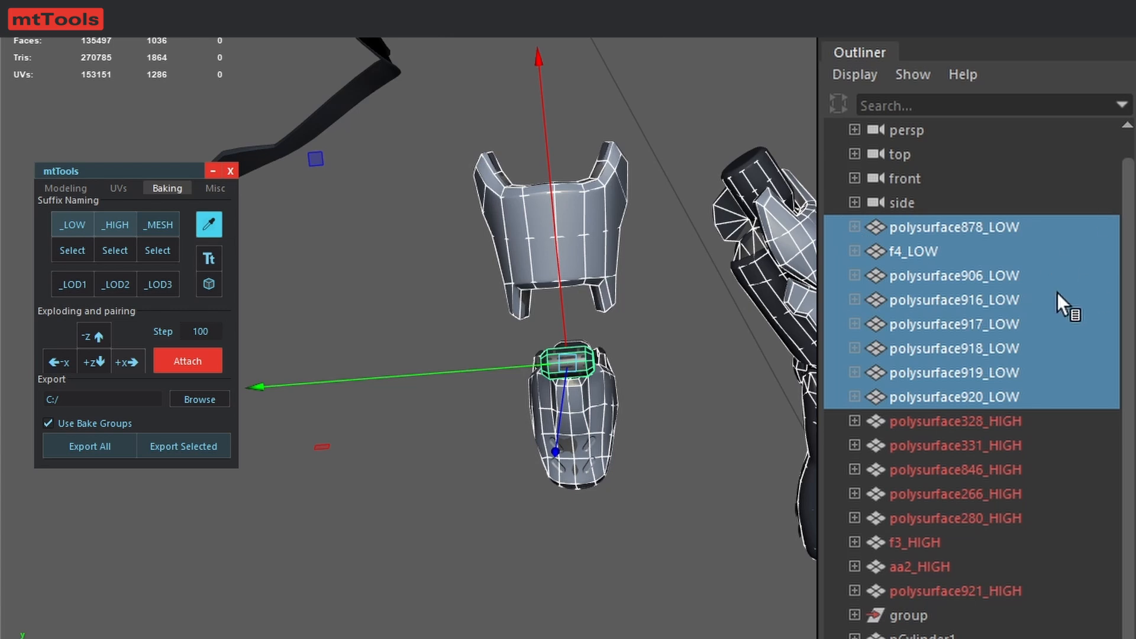
Step: Select all _LOW and _HIGH armor meshes and pair them with Attach to match their names
click(998, 421)
drag(382, 219, 509, 267)
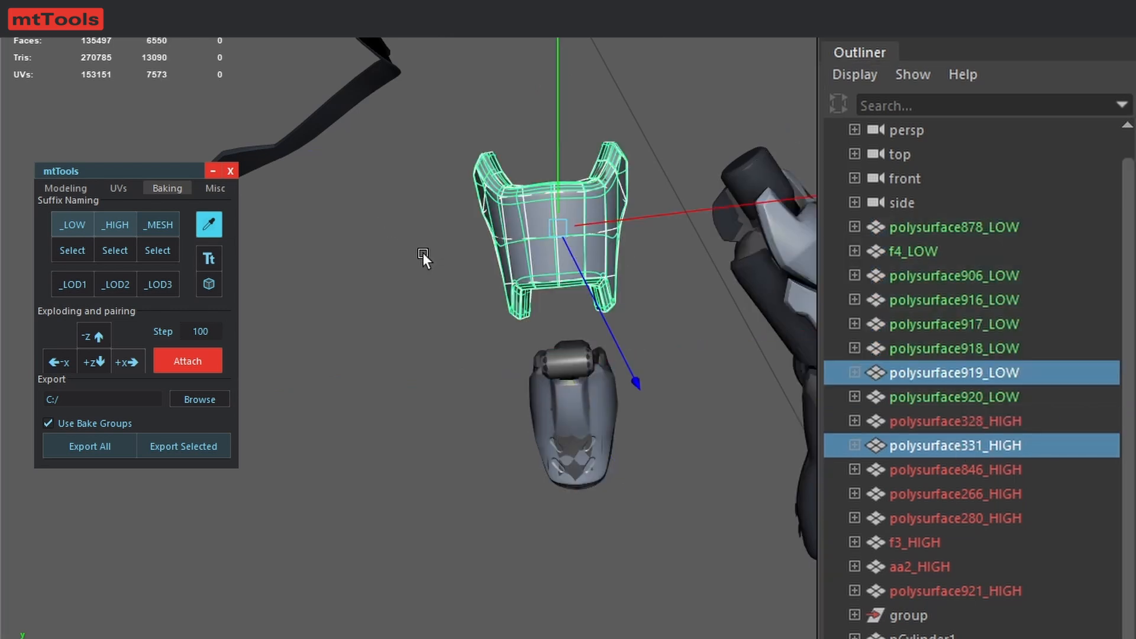
click(428, 420)
drag(427, 180, 829, 578)
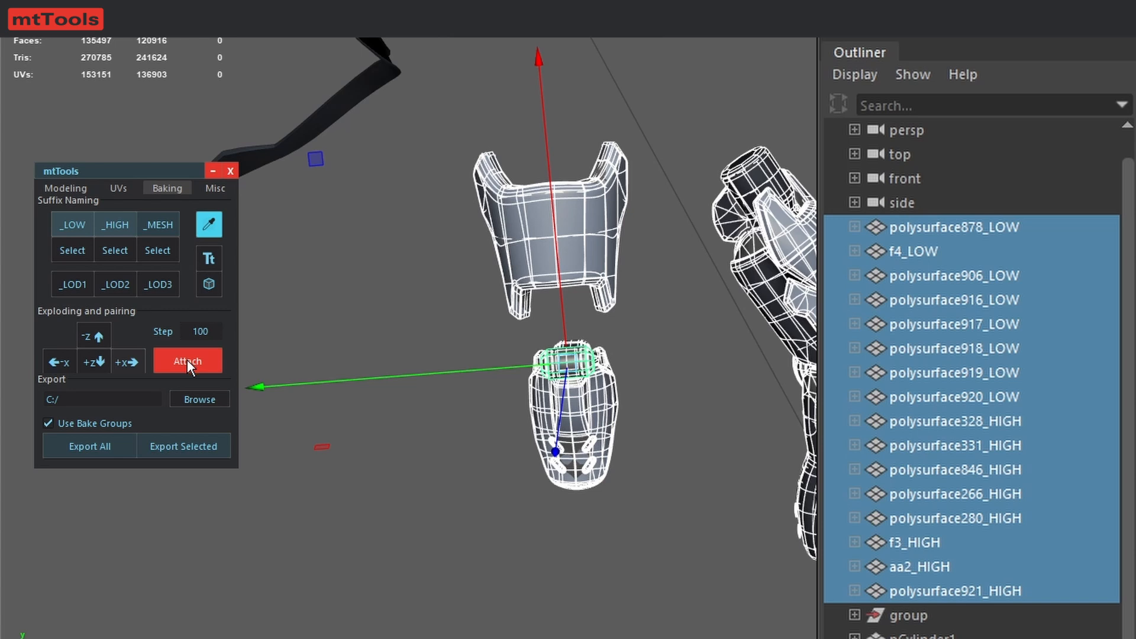
click(187, 360)
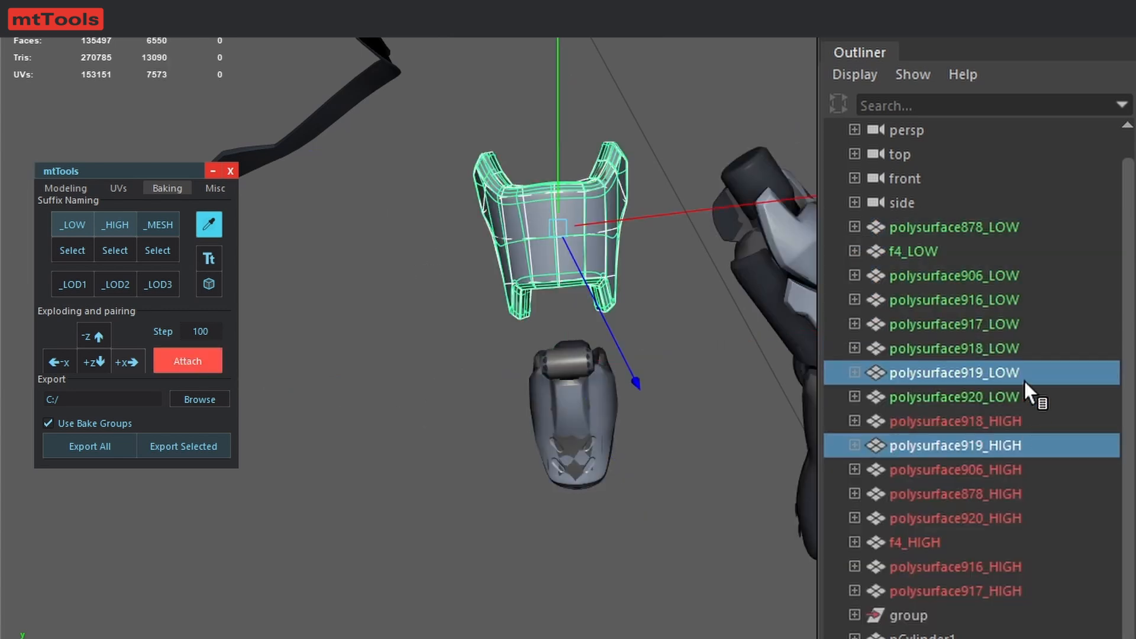
Step: Check the matched _LOW and _HIGH names on the lower armor and leg pieces, and clear the selection
click(544, 465)
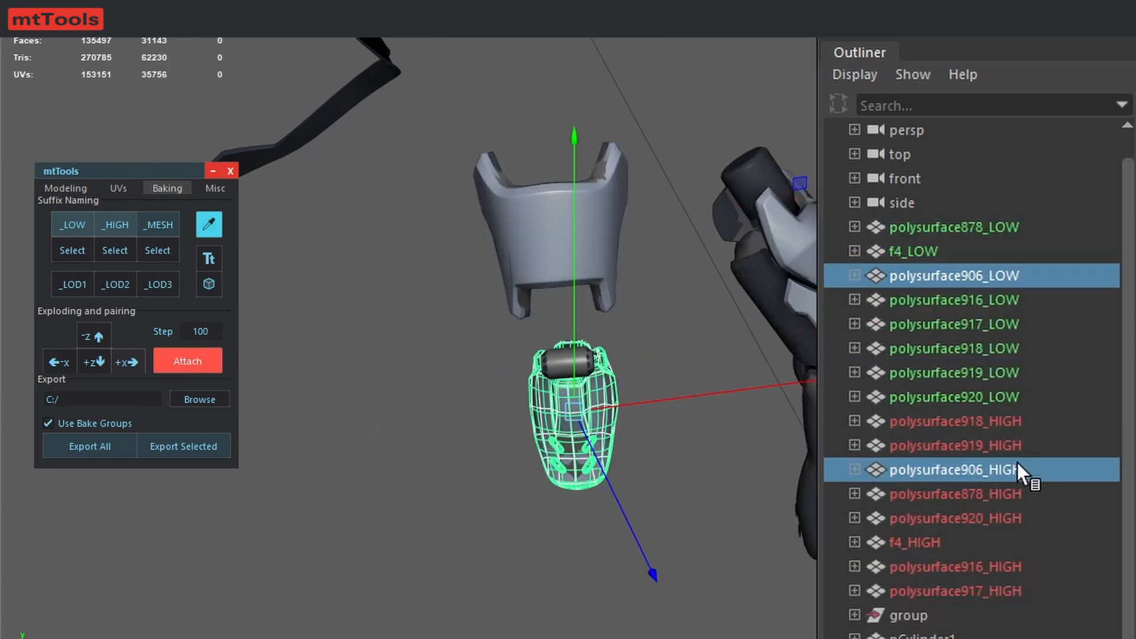
click(627, 378)
drag(775, 456, 817, 486)
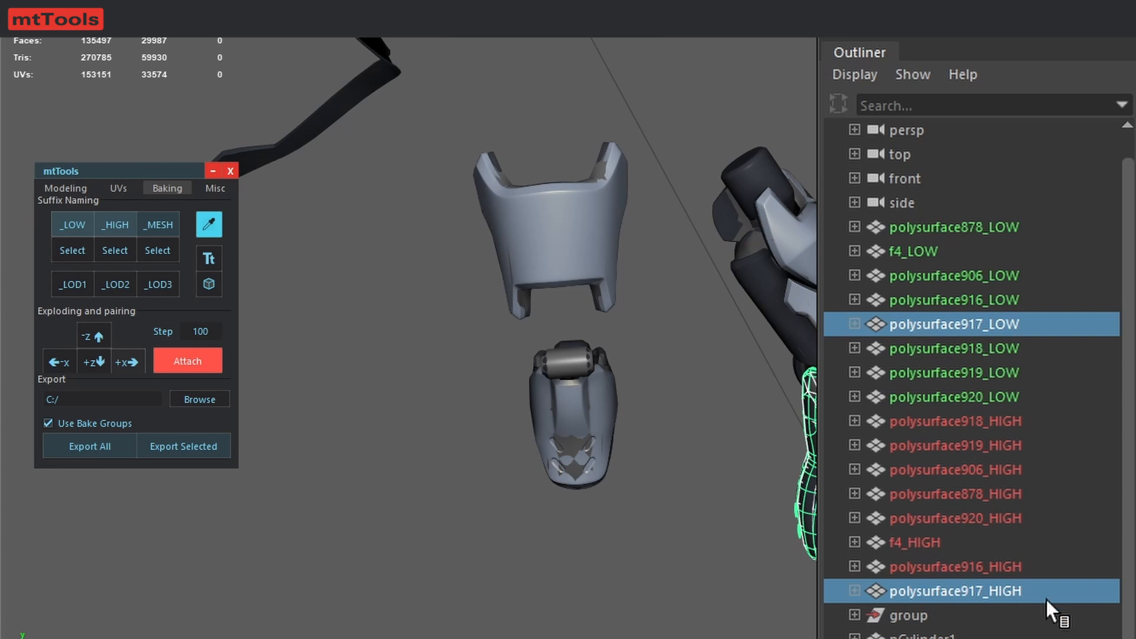
click(382, 500)
drag(445, 589, 503, 516)
scroll(454, 610, down, 3)
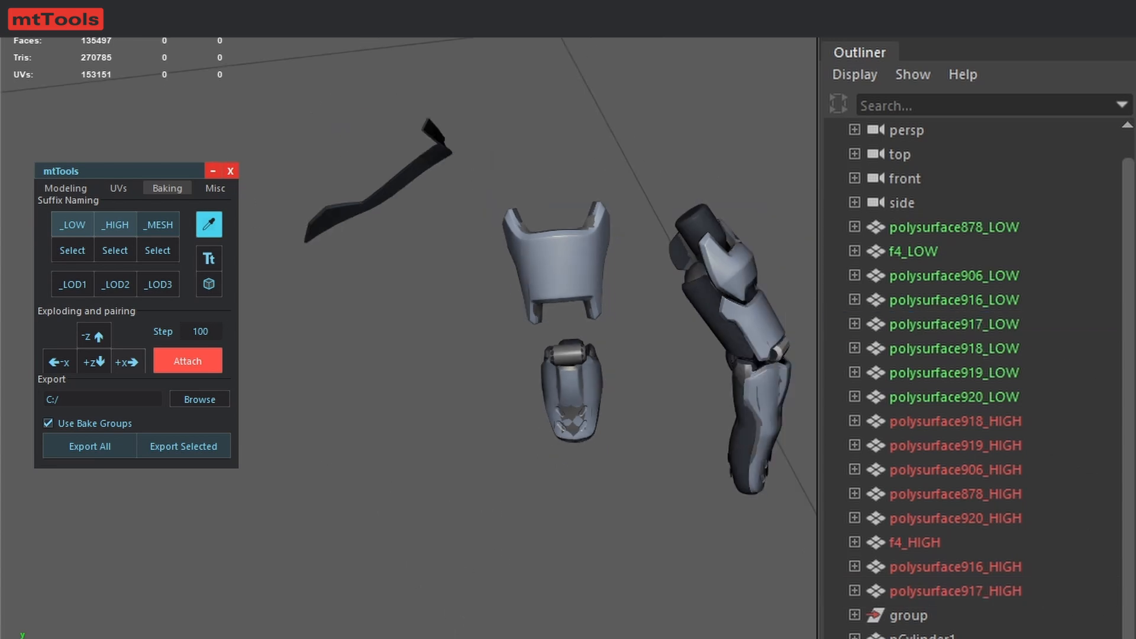
Step: Explode the paired armor meshes with a step of 100 and frame the polysurface917 pair
drag(816, 190, 498, 561)
click(587, 570)
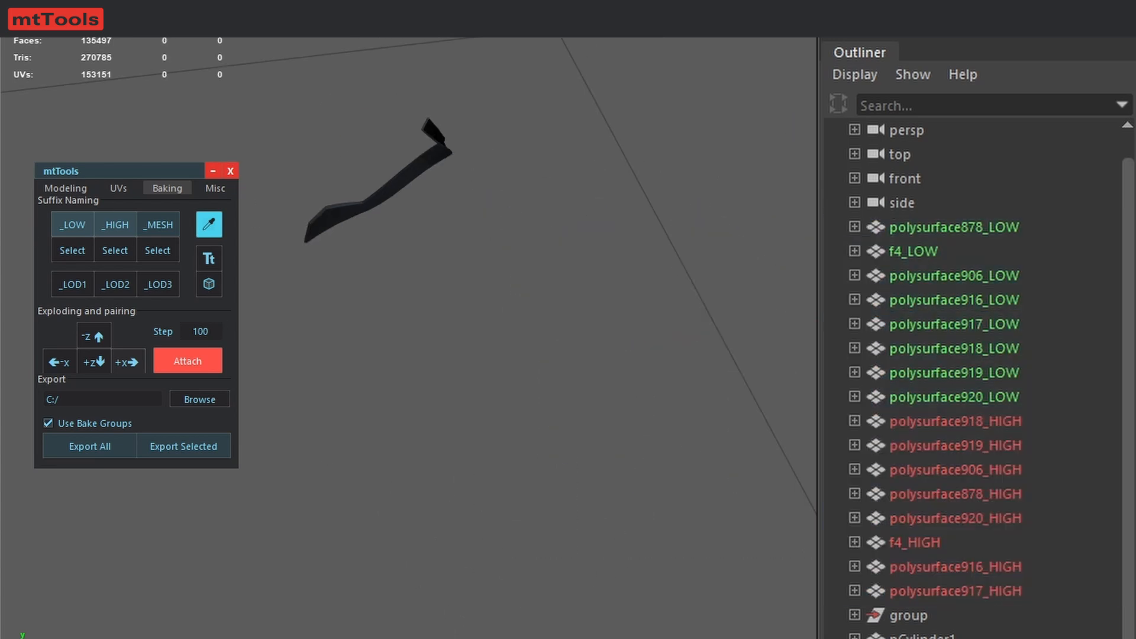
scroll(669, 489, down, 5)
alt+middle_drag(669, 488, 503, 511)
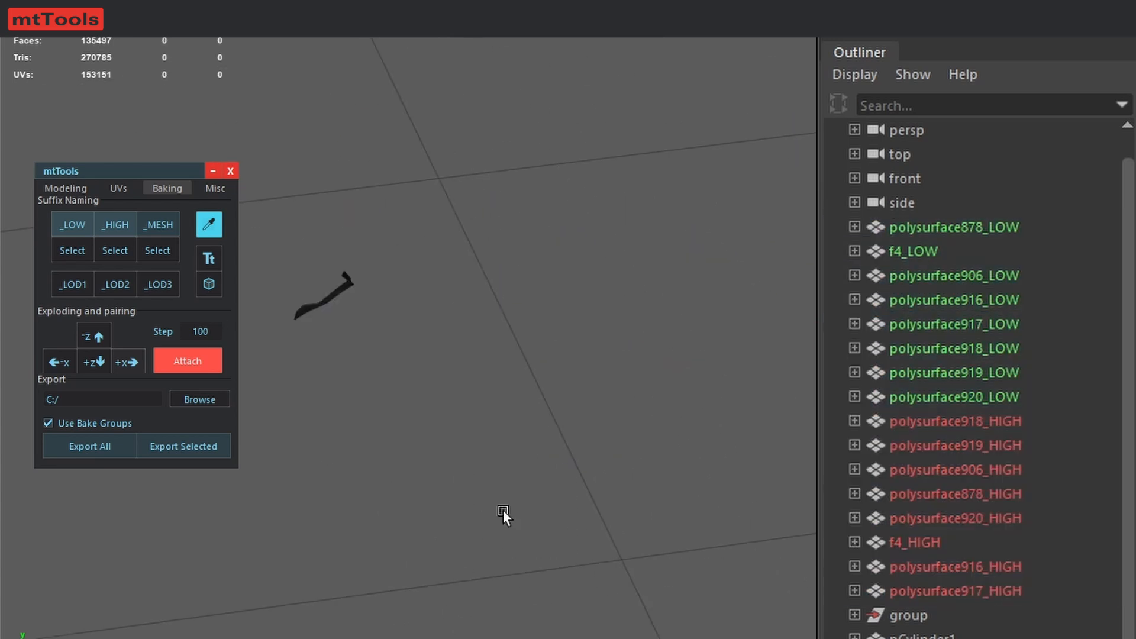
alt+drag(503, 510, 323, 435)
drag(369, 337, 327, 431)
key(f)
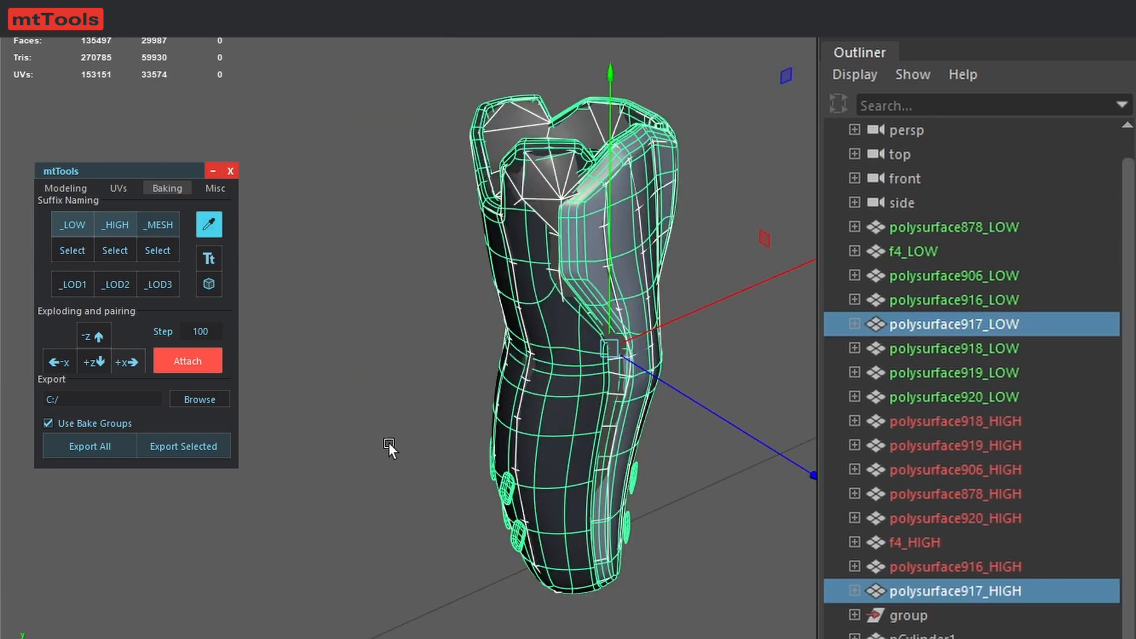
Step: Select all _LOW meshes and explode them along +X with a step of 100
click(389, 443)
click(74, 244)
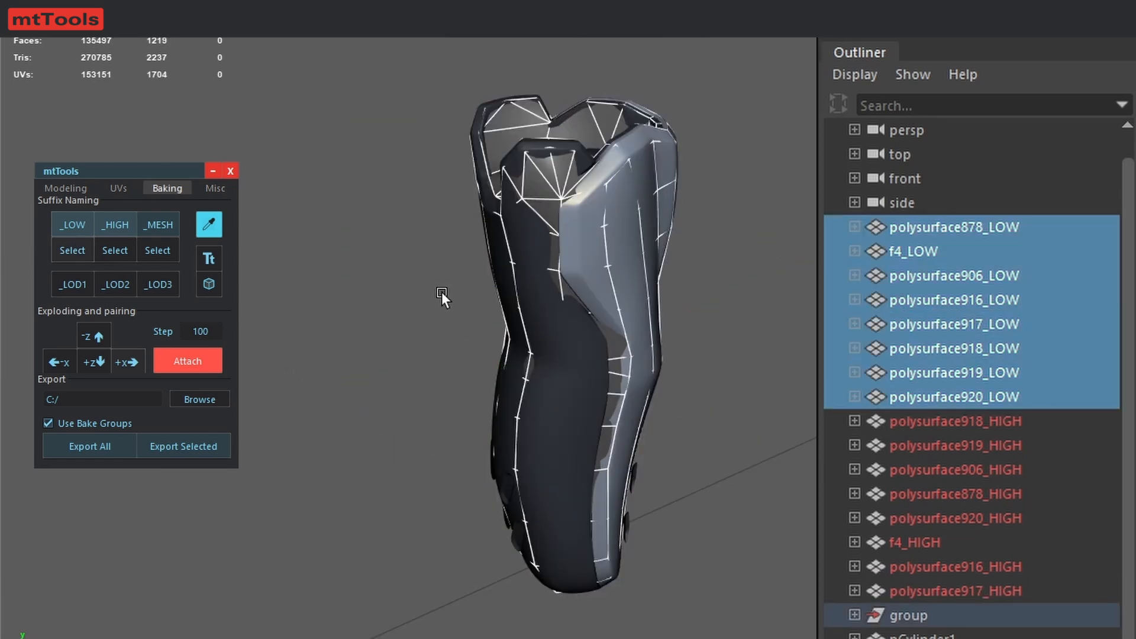
scroll(450, 296, down, 10)
click(127, 361)
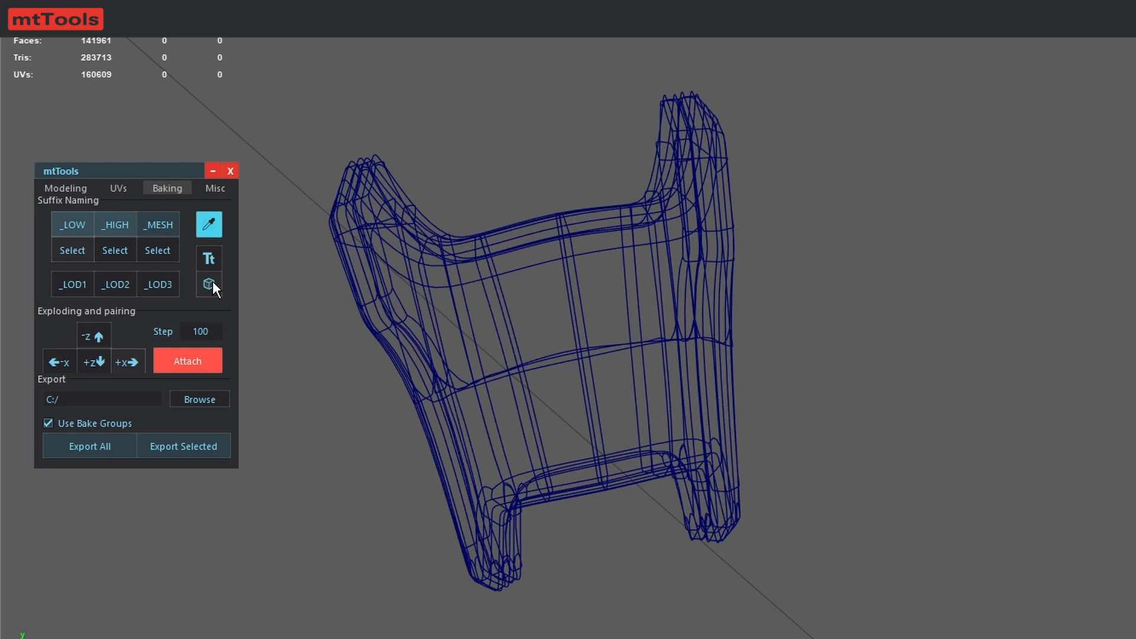
Step: Select the wireframe chest armor mesh and examine it from another angle
click(209, 285)
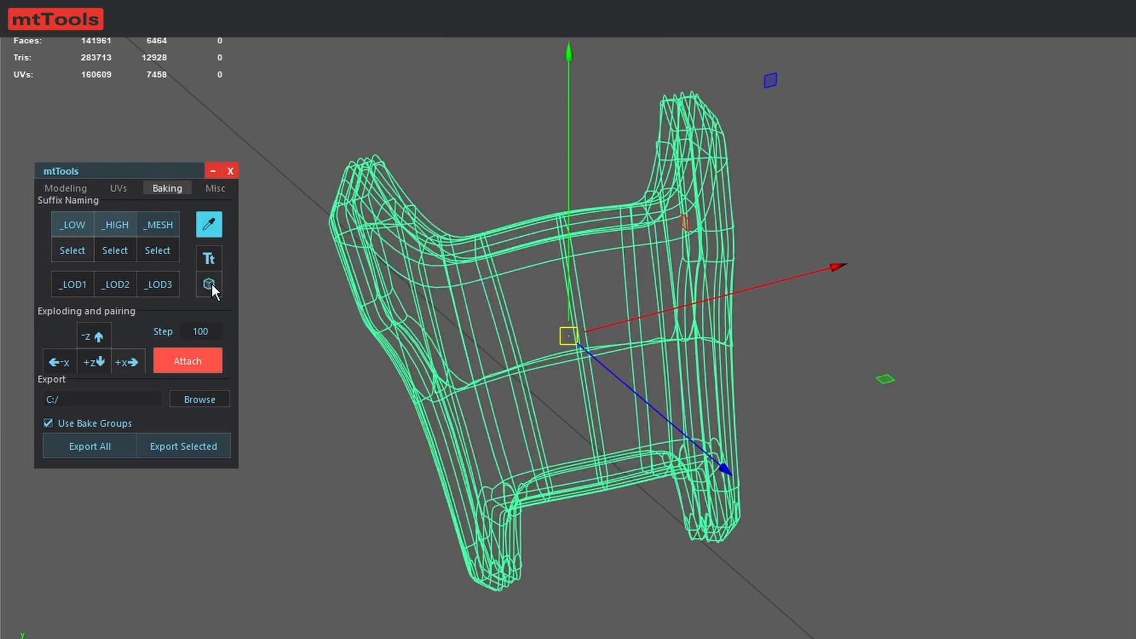
click(375, 460)
drag(374, 461, 258, 268)
drag(928, 328, 999, 321)
click(931, 633)
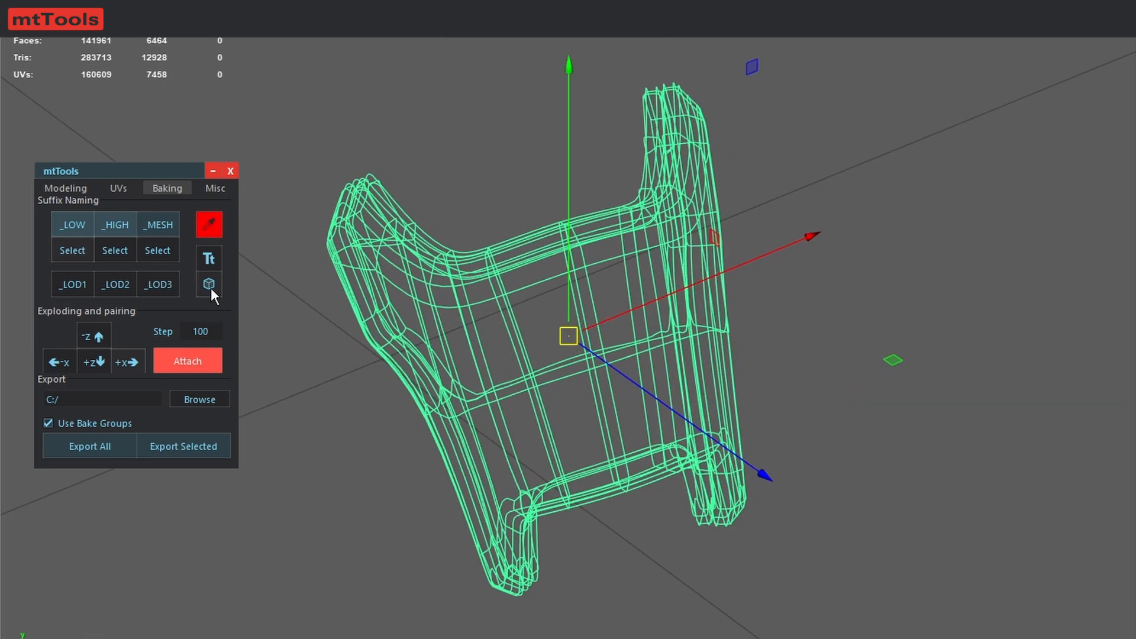
click(318, 410)
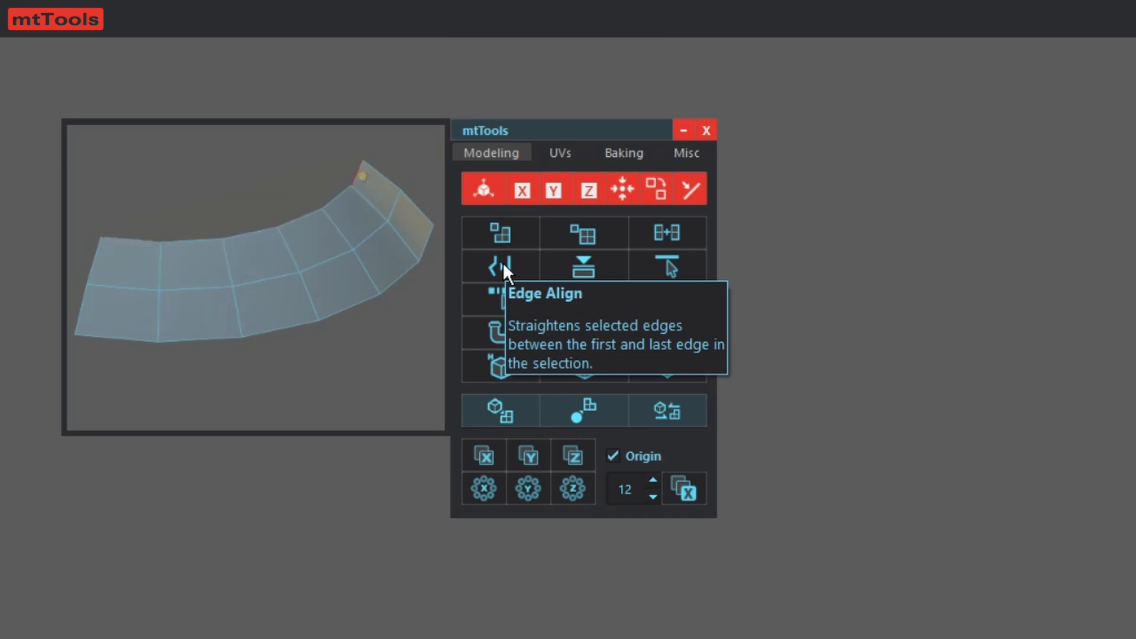
Step: Open the Misc tools and settings of mtTools
click(690, 154)
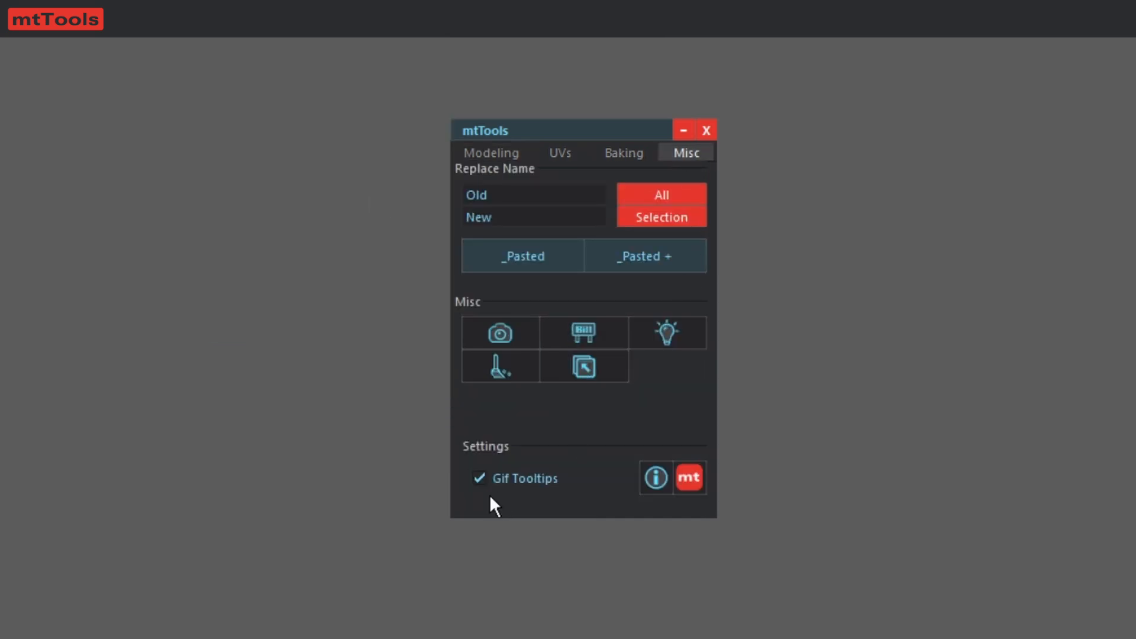